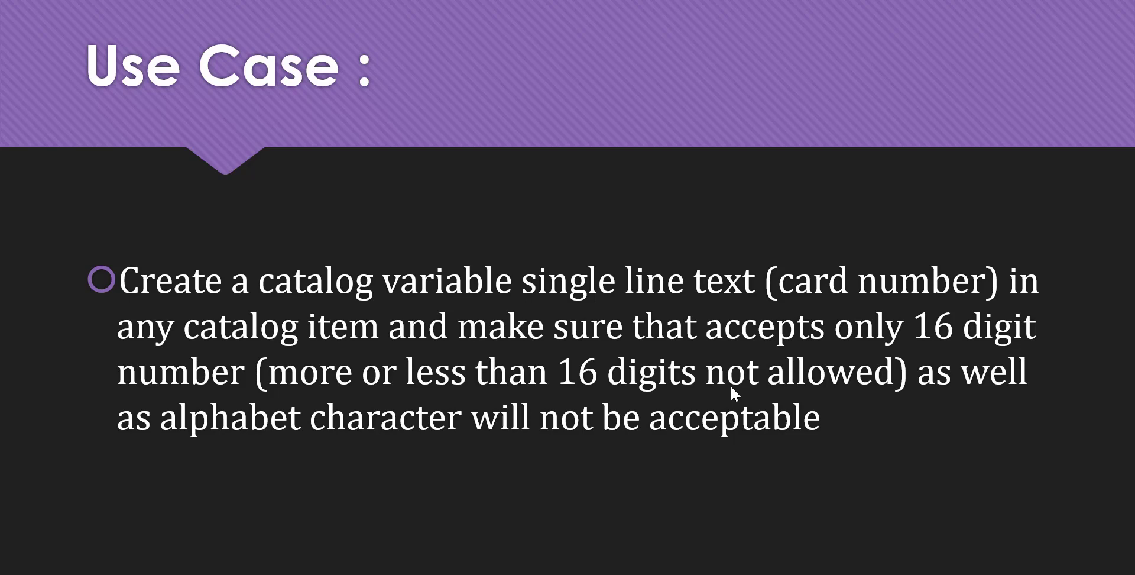
# Switch from the PowerPoint card-number use-case slide to the ServiceNow browser window
pyautogui.hotkey('alt', 'Tab')
pyautogui.hotkey('alt', 'Tab')
pyautogui.hotkey('alt', 'Tab')
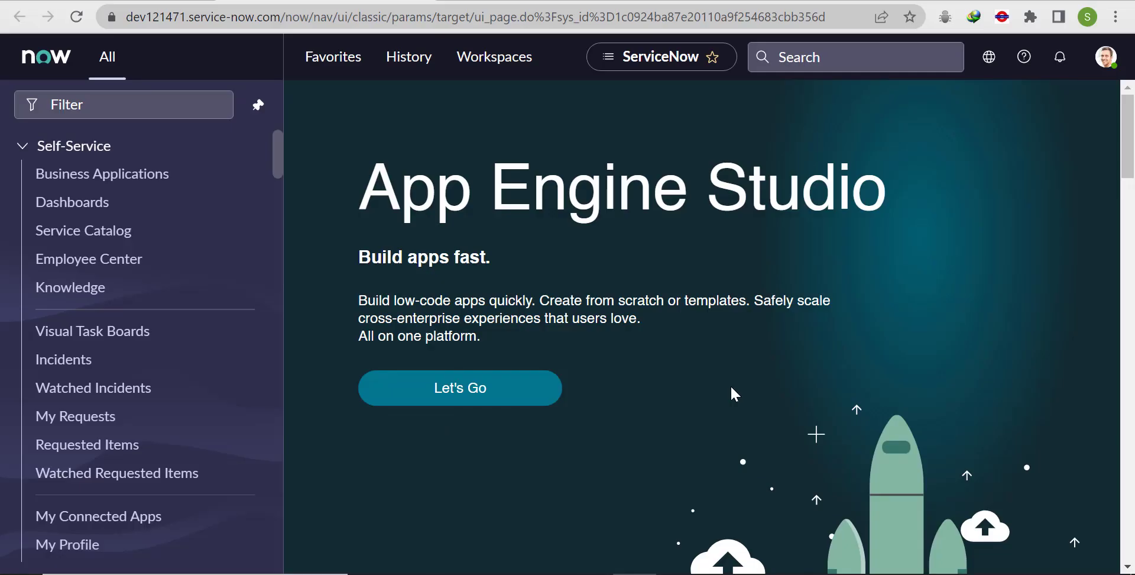
# Filter the navigator for 'maintain' and open Standard Laptop from Maintain Items
pyautogui.click(160, 107)
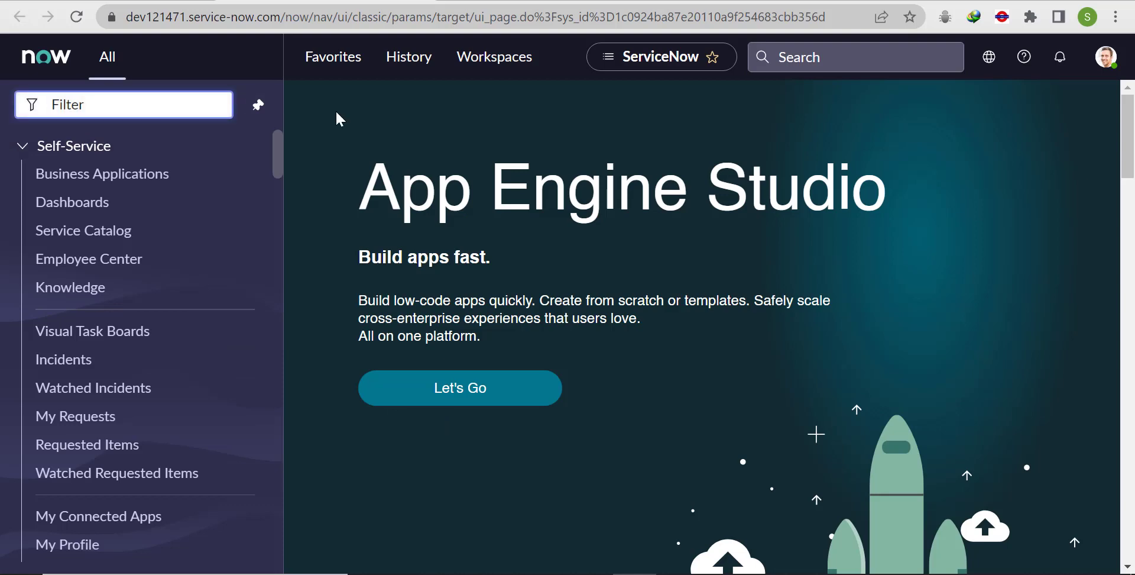
pyautogui.write('mainte')
pyautogui.press('BackSpace')
pyautogui.press('BackSpace')
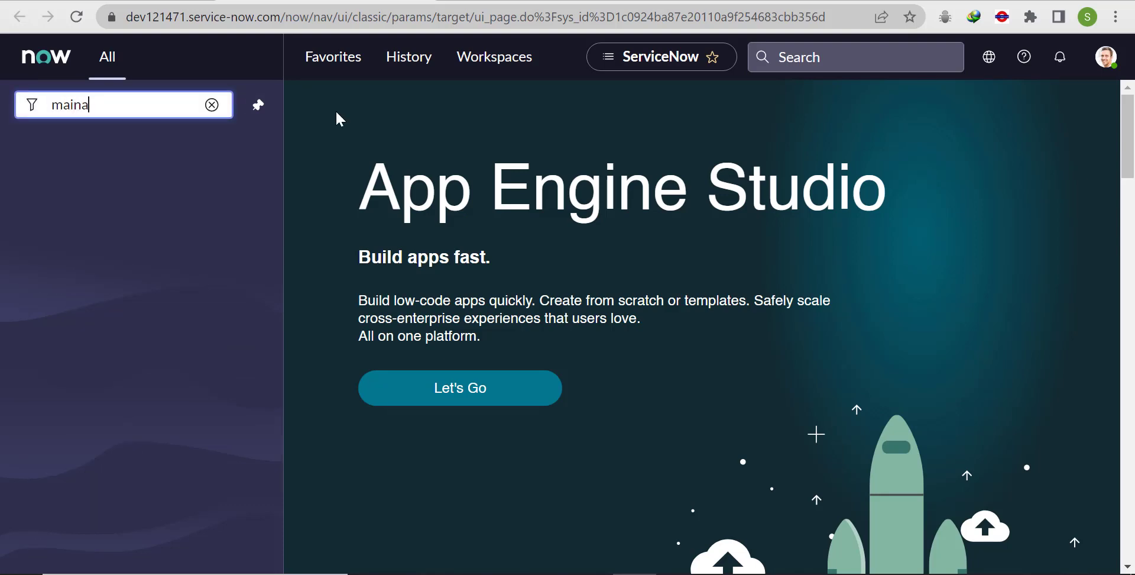
pyautogui.write('tain')
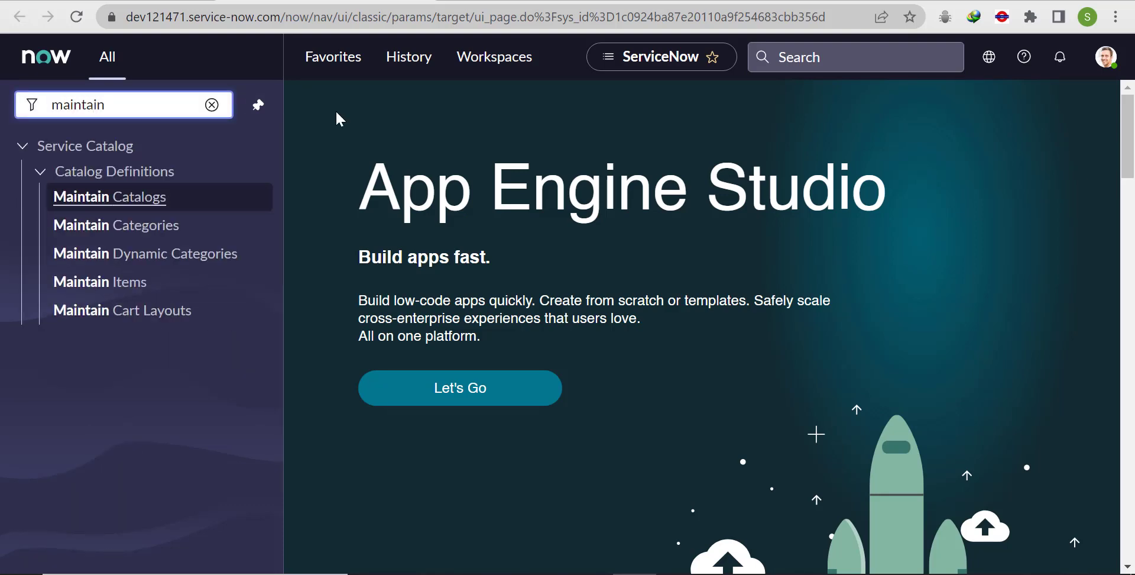
pyautogui.click(110, 283)
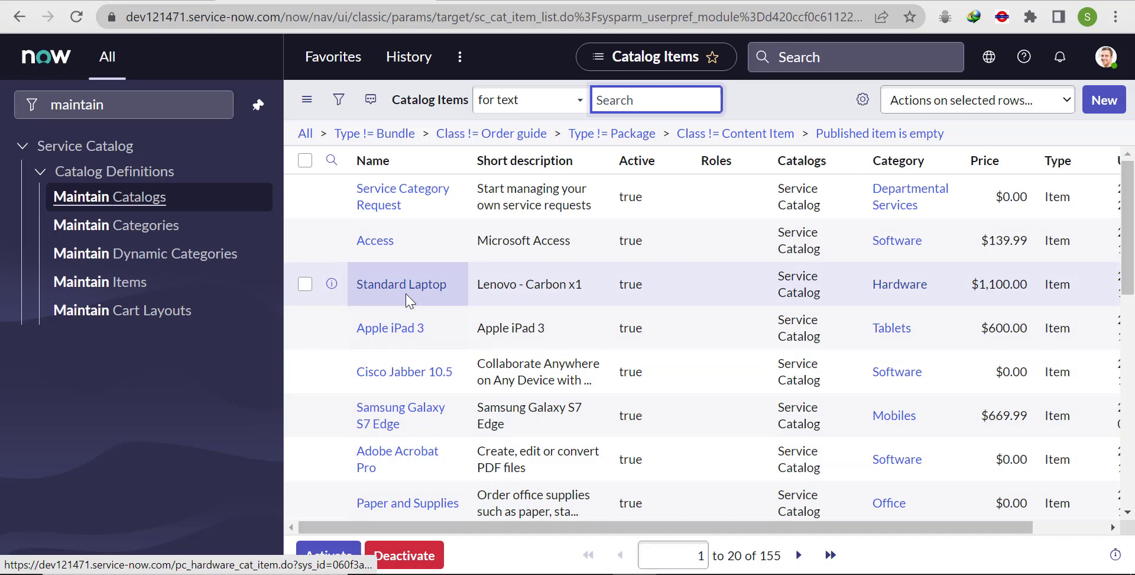
pyautogui.click(408, 289)
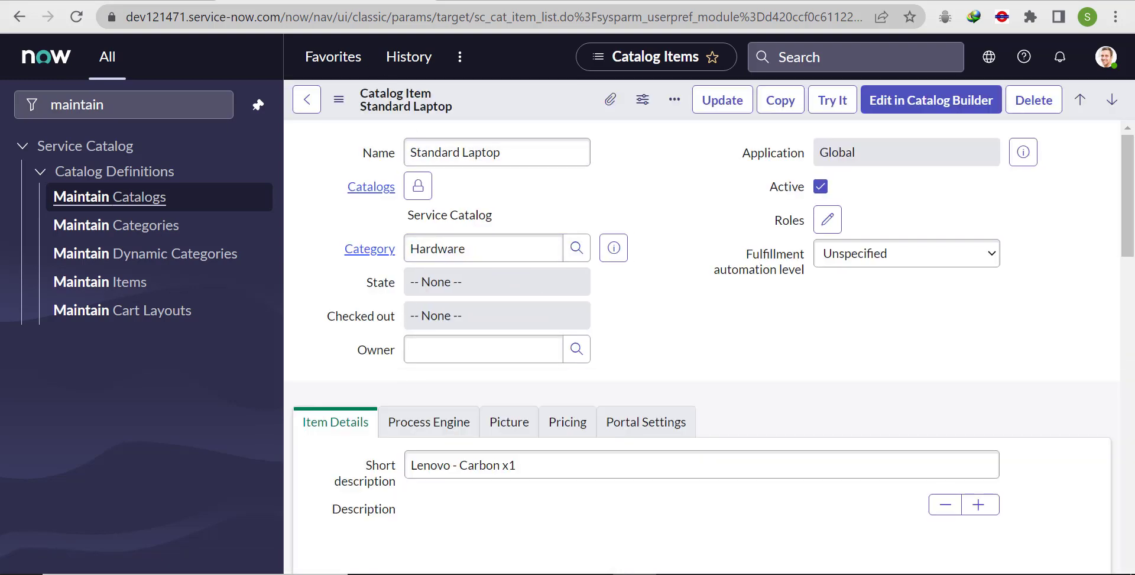
# Duplicate the Standard Laptop browser tab twice and preview the item with Try It
pyautogui.rightClick(327, 1)
pyautogui.click(388, 97)
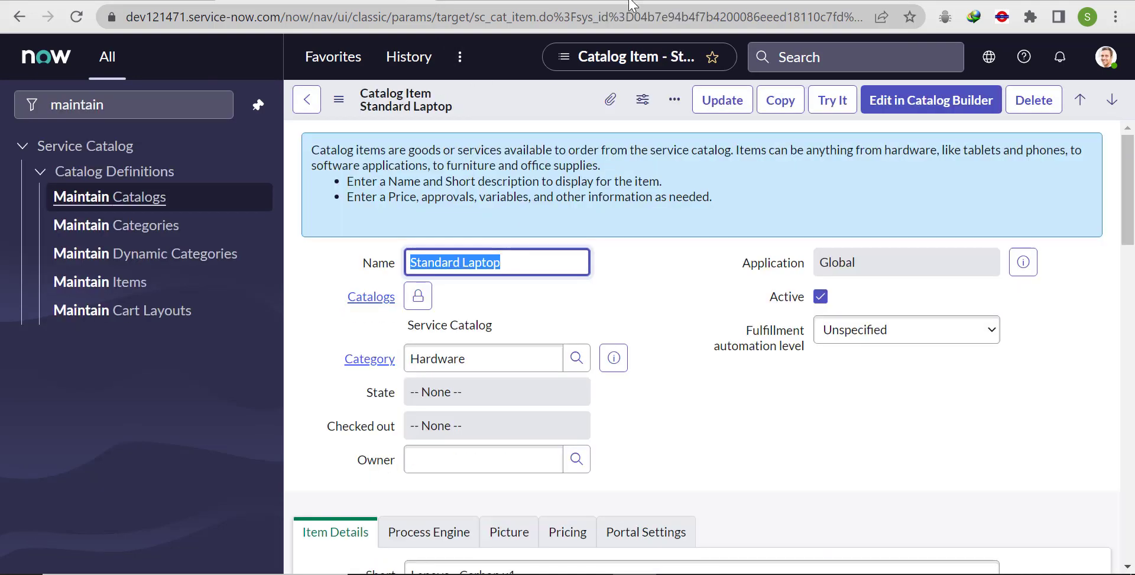
pyautogui.rightClick(348, 0)
pyautogui.click(380, 96)
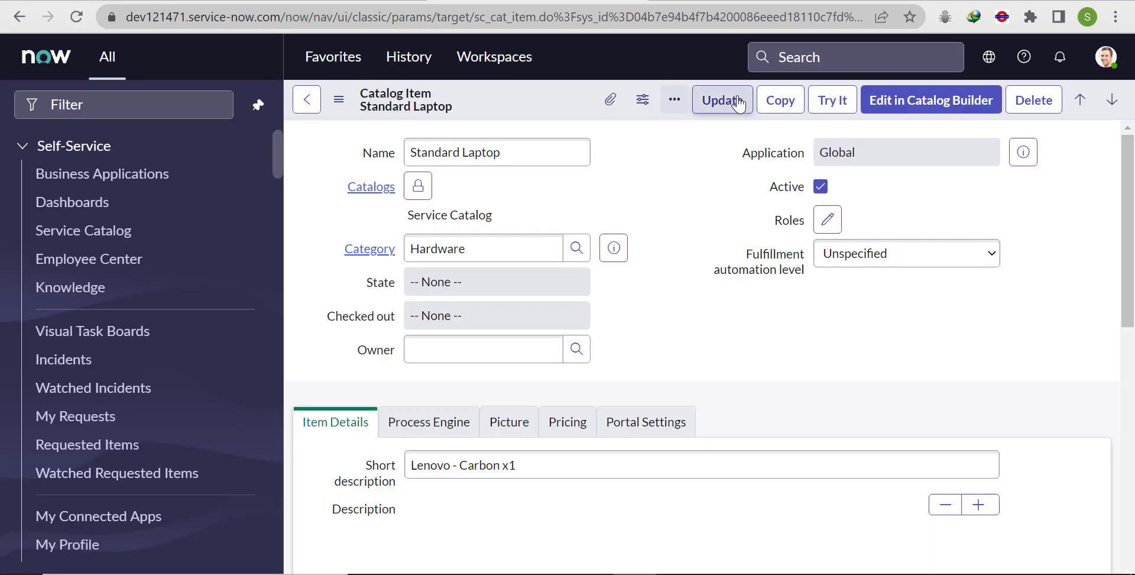
pyautogui.click(838, 113)
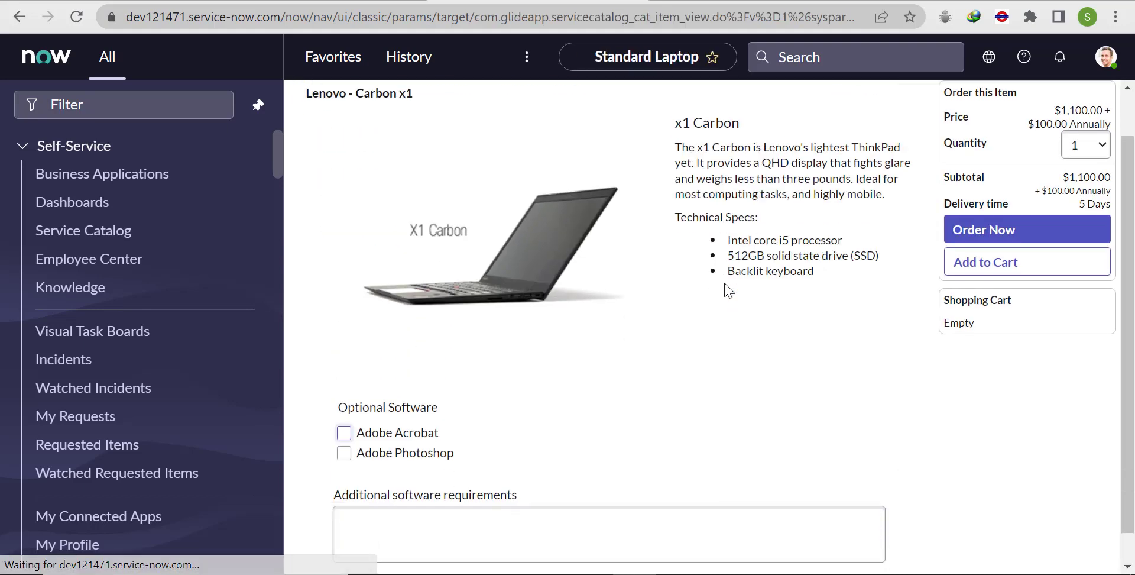
# Review the Standard Laptop order page's Adobe Acrobat and Photoshop options and $1,100.00 subtotal
pyautogui.scroll(-1, 729, 289)
pyautogui.scroll(1, 507, 170)
pyautogui.scroll(-1, 540, 226)
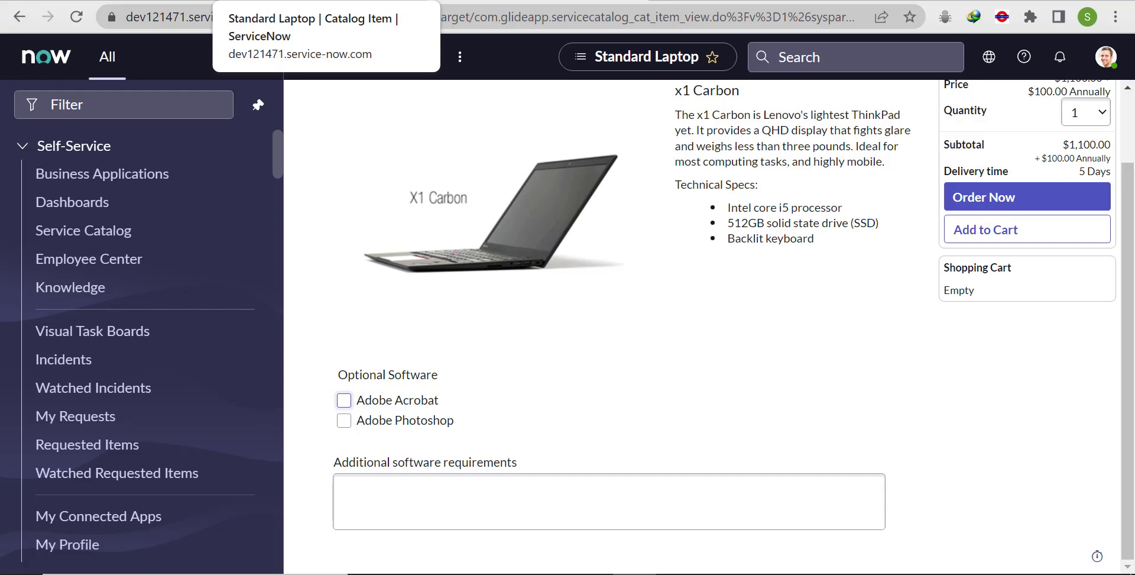
# Return to the Standard Laptop record and add a new entry to its Variables list
pyautogui.hotkey('ctrl', 'Tab')
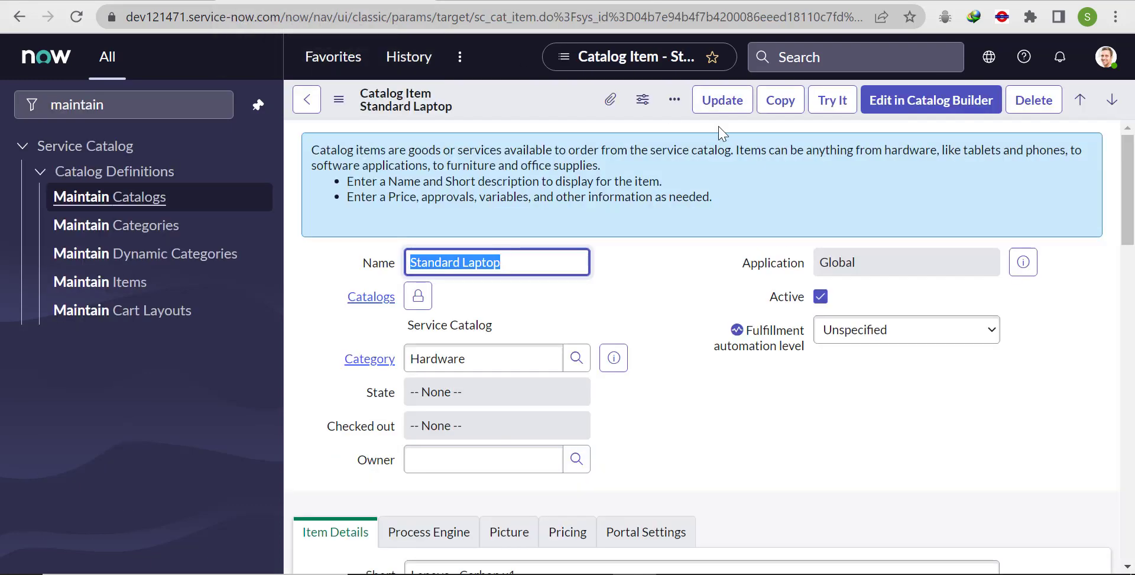
pyautogui.scroll(-10, 822, 337)
pyautogui.scroll(-5, 821, 339)
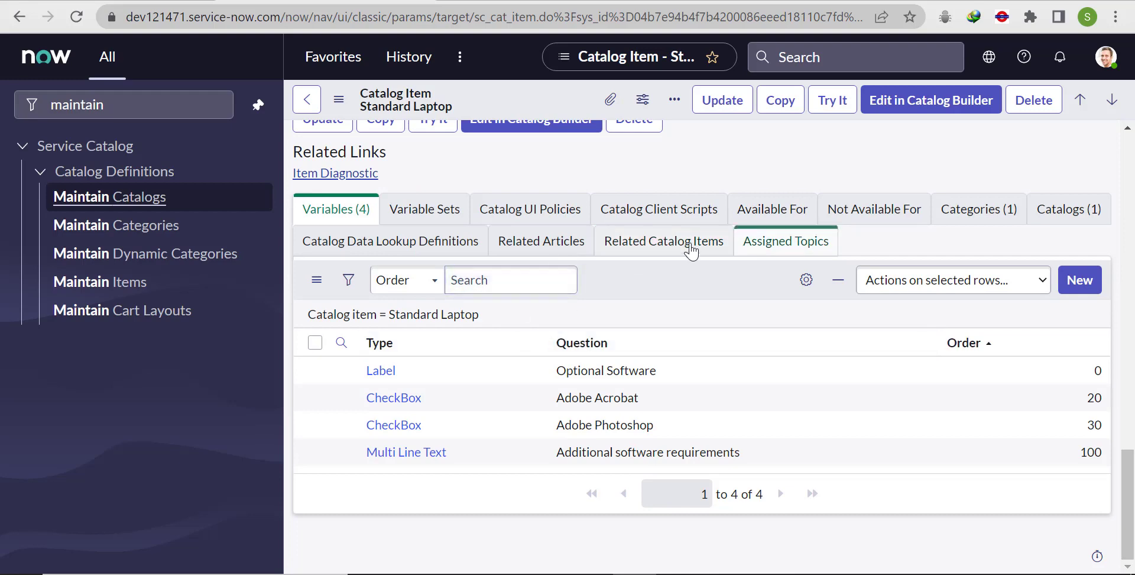
pyautogui.click(1087, 281)
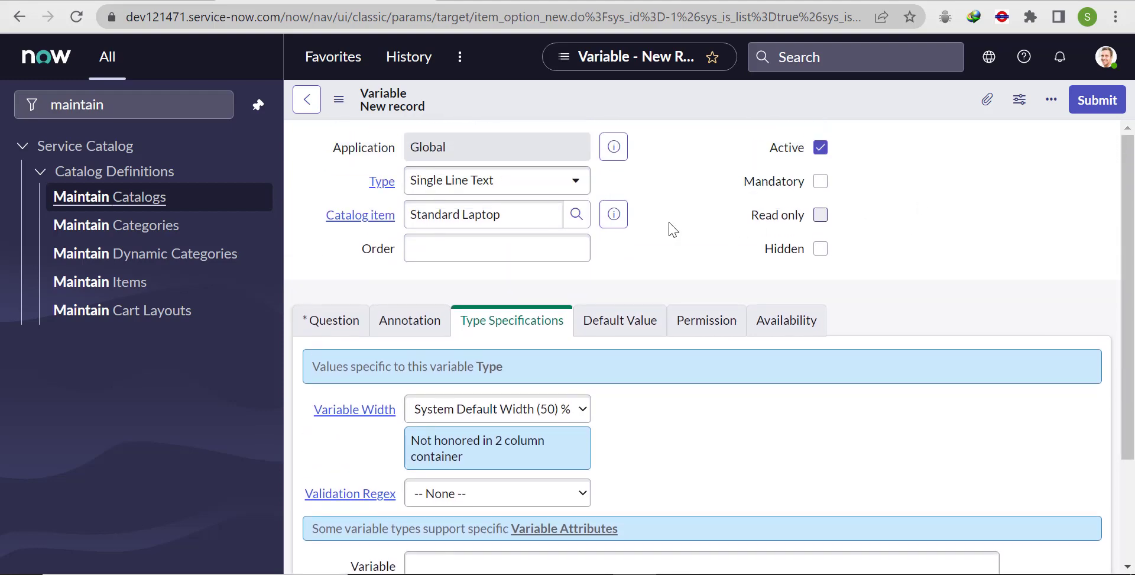
# Enter Order 200, Question 'Card Number' and Name card_number for the new variable
pyautogui.click(489, 255)
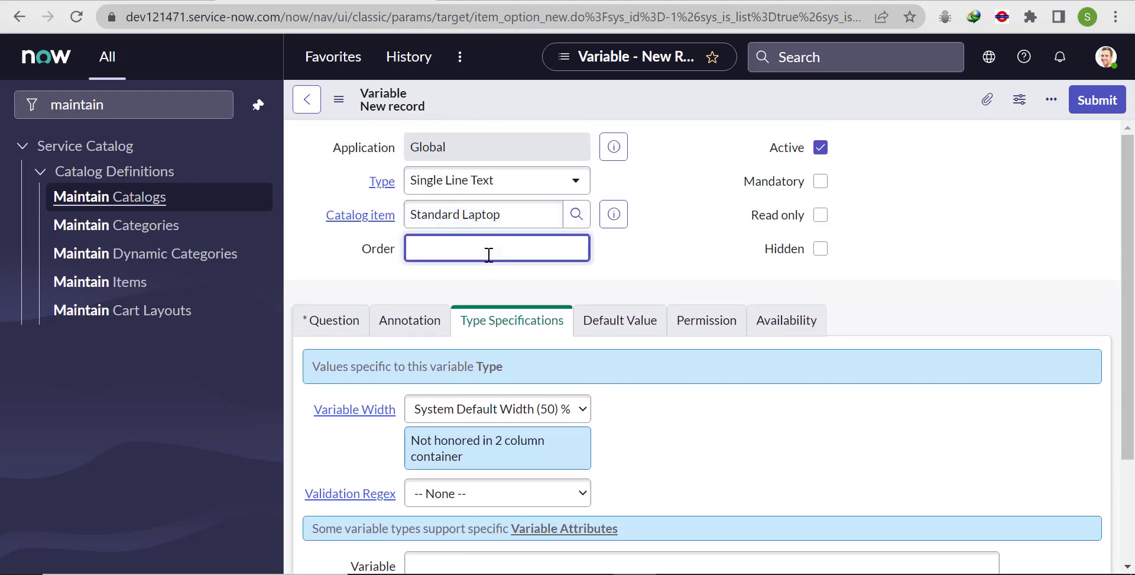
pyautogui.write('200')
pyautogui.scroll(-3, 792, 443)
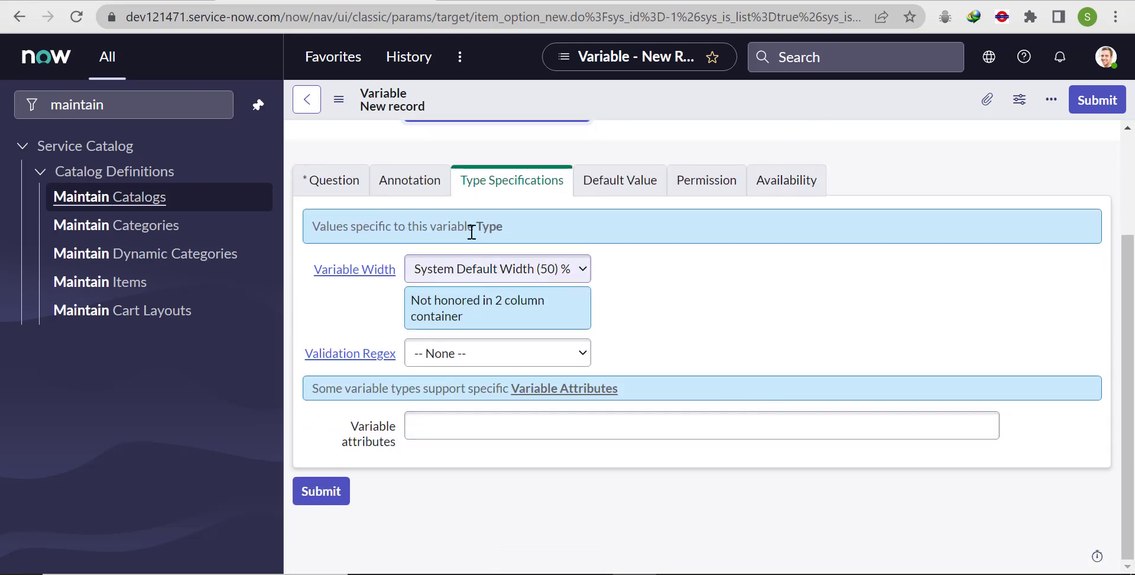
pyautogui.click(334, 186)
pyautogui.click(527, 337)
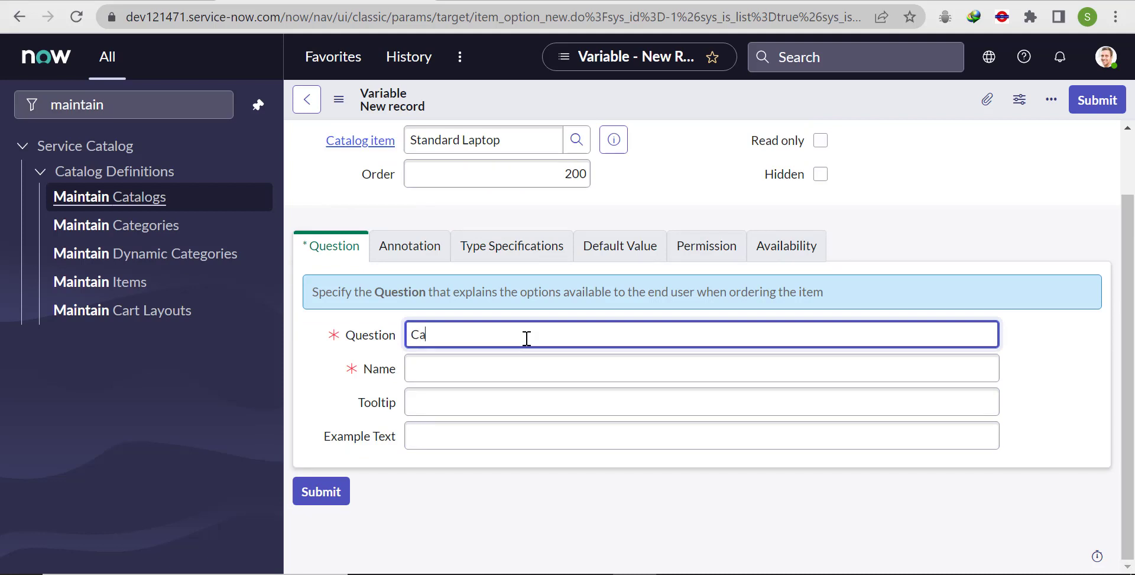
pyautogui.write('Card Number')
pyautogui.click(994, 361)
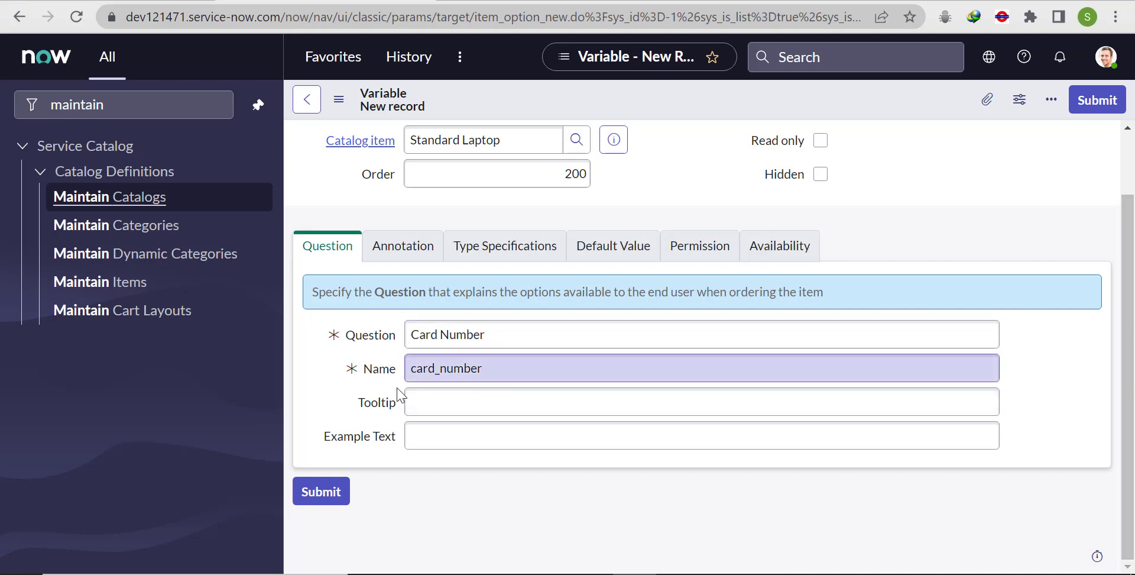
pyautogui.click(745, 284)
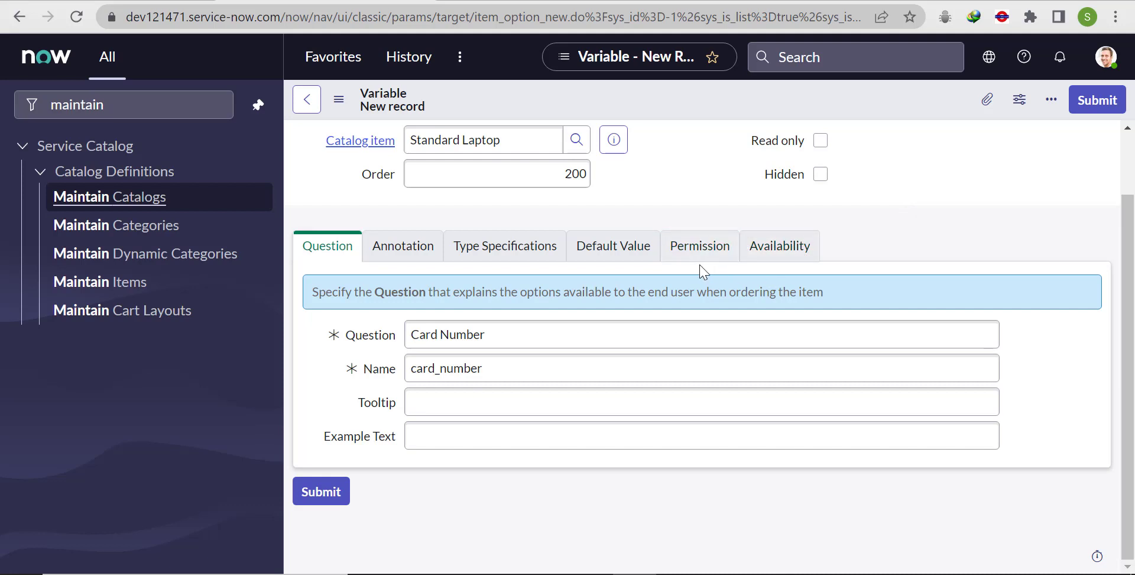
pyautogui.click(499, 256)
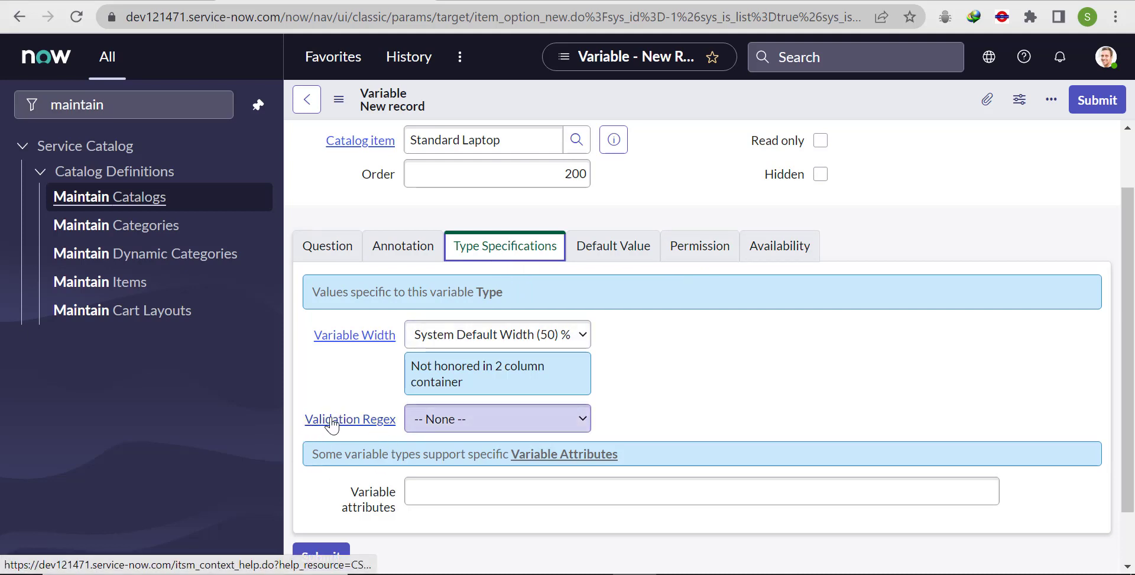
# Set Validation Regex to Number and add the variable attribute max_length=16
pyautogui.click(510, 424)
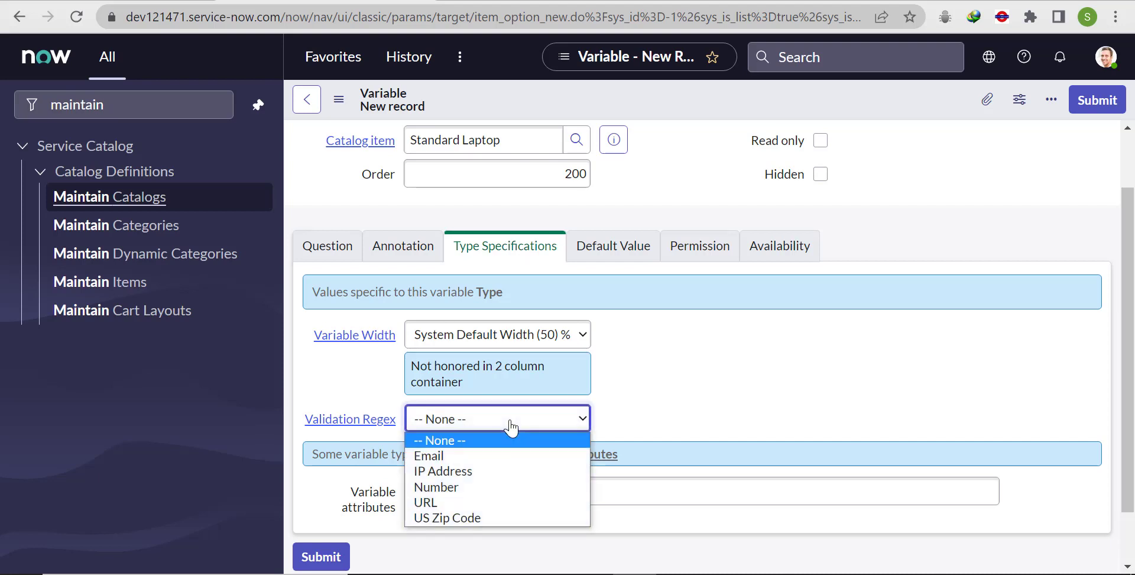
pyautogui.click(480, 486)
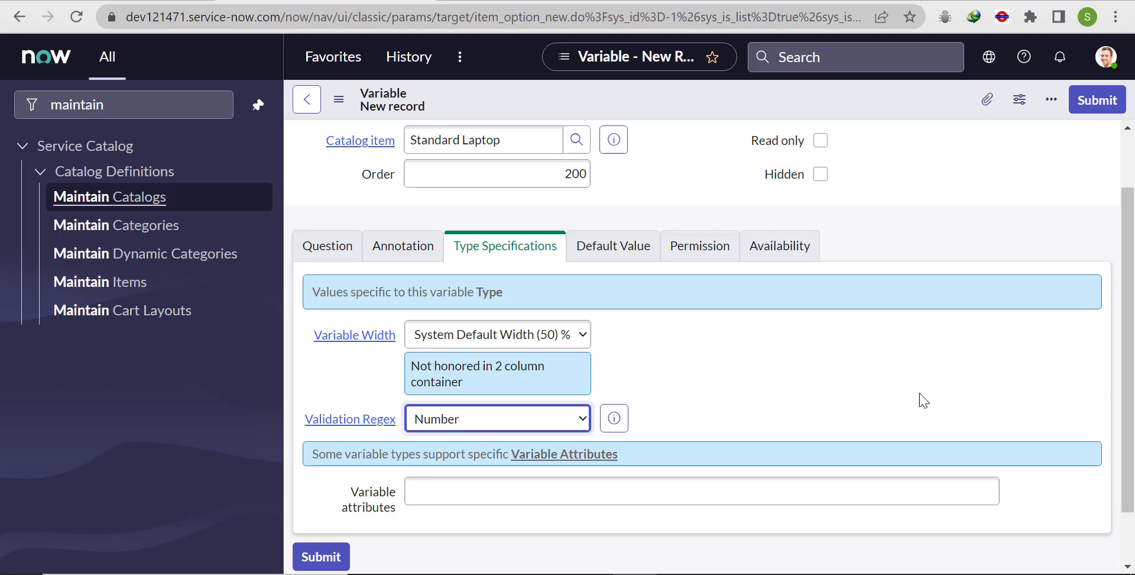
pyautogui.moveTo(1127, 350); pyautogui.dragTo(1119, 406)
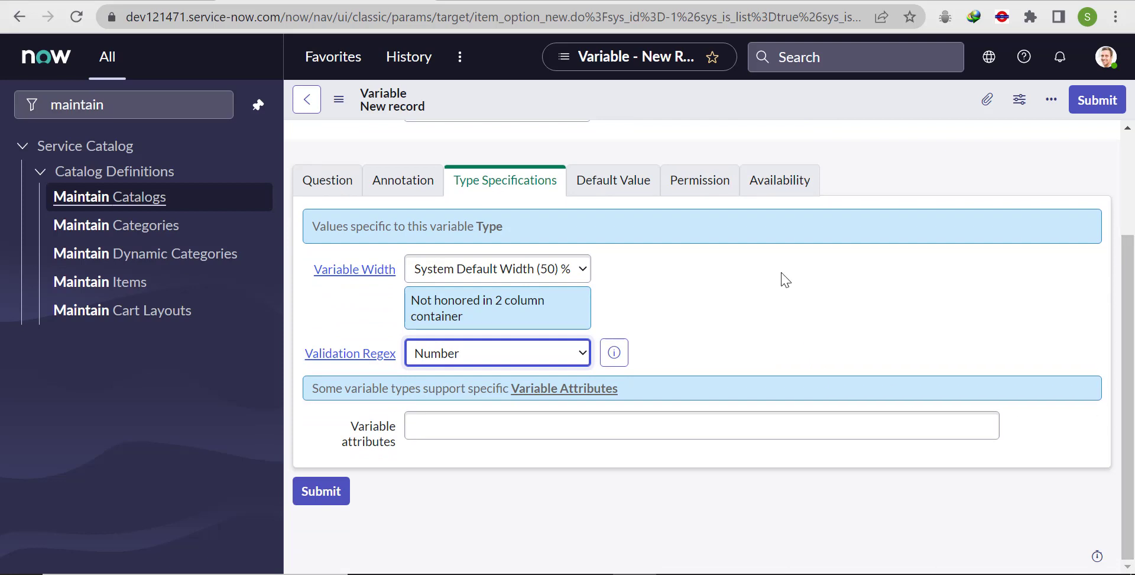
pyautogui.click(822, 423)
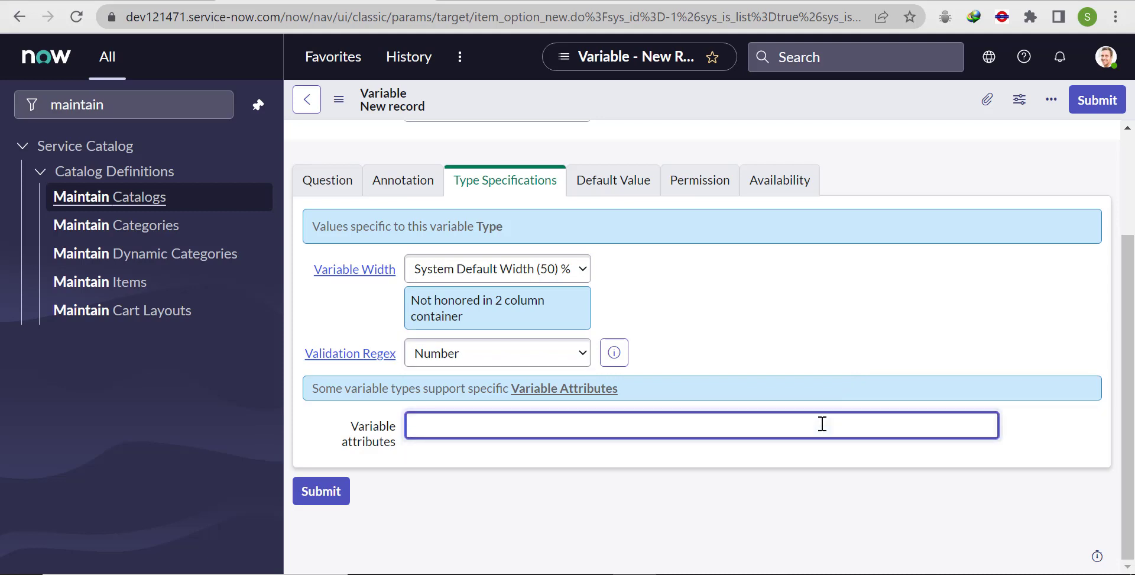
pyautogui.write('max_length=16')
# Submit the variable, then enter letters in Card Number and order to trigger 'Not a number'
pyautogui.click(1100, 105)
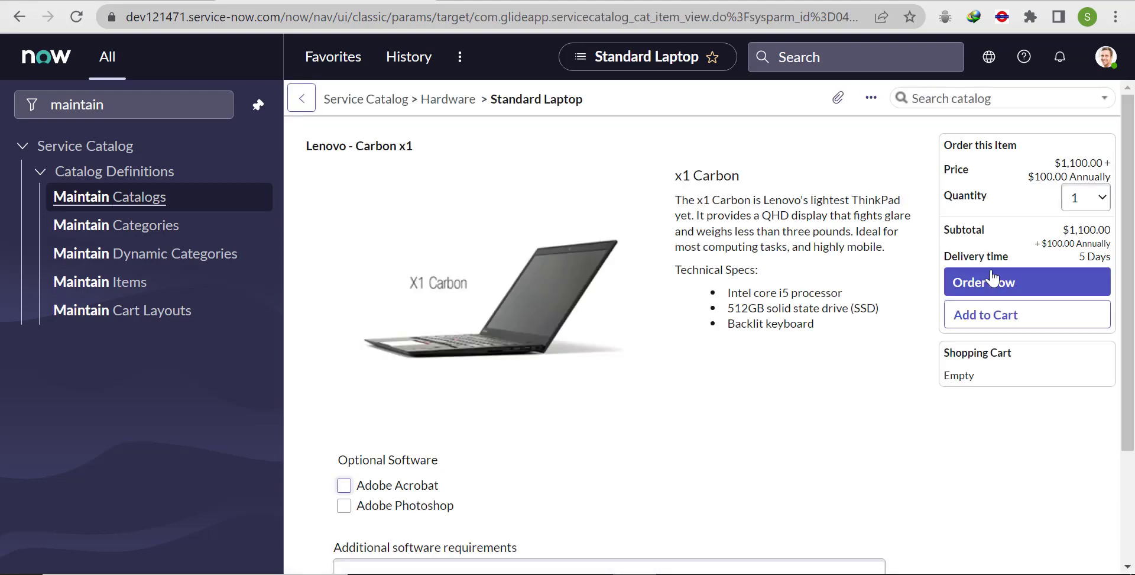
pyautogui.scroll(-3, 864, 421)
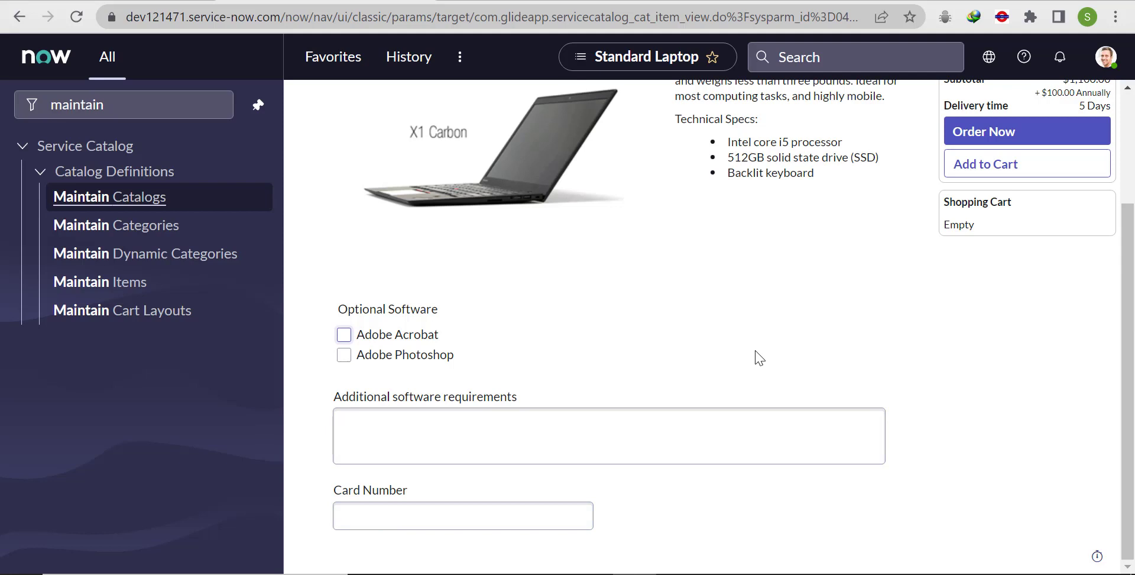
pyautogui.click(461, 518)
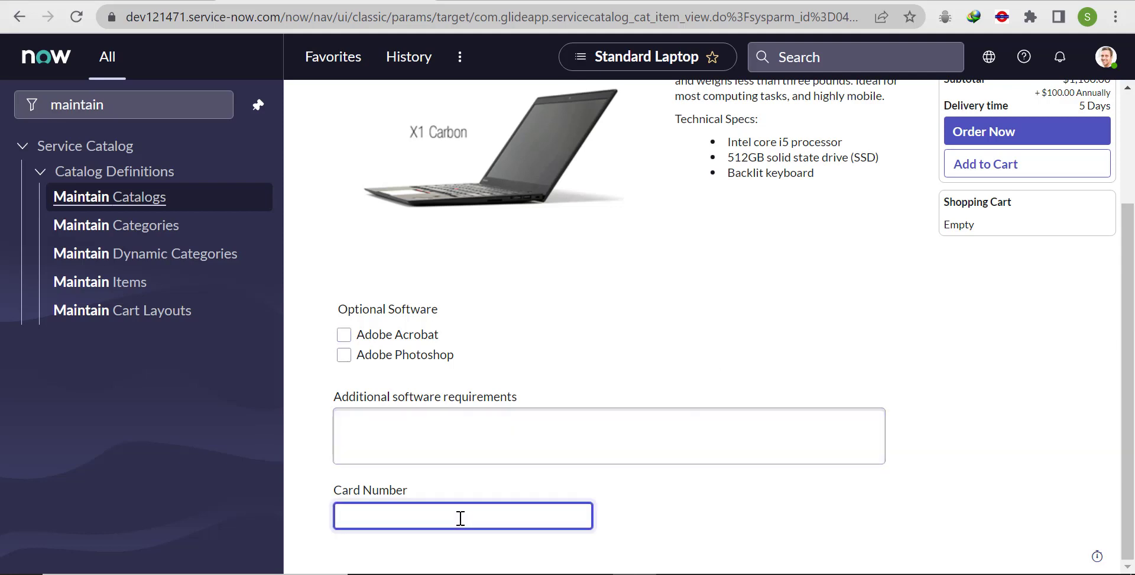
pyautogui.write('hgjjhgjajhg')
pyautogui.click(1017, 136)
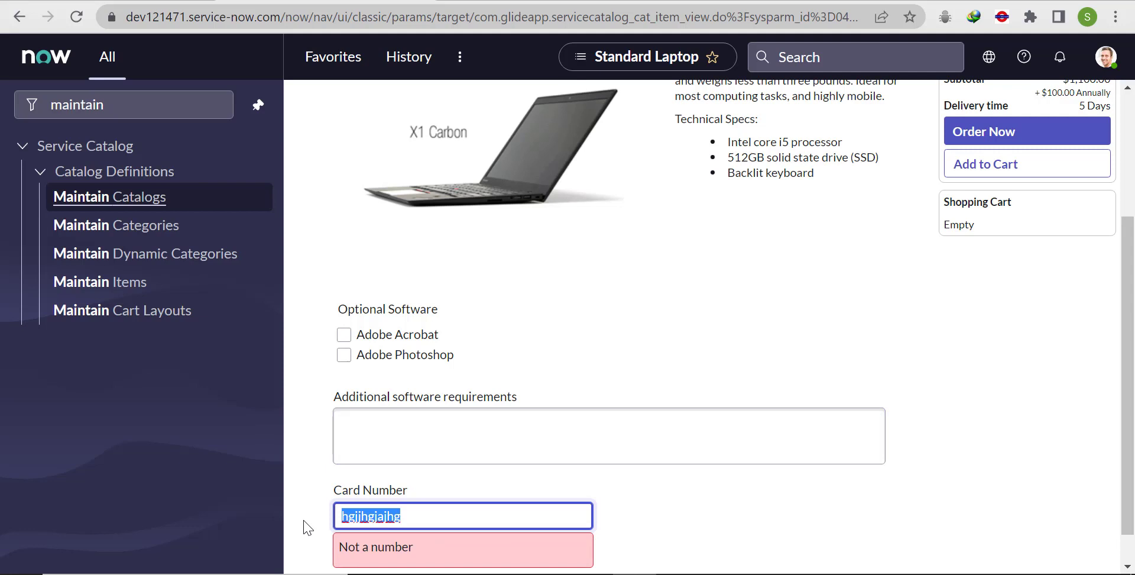
pyautogui.press('BackSpace')
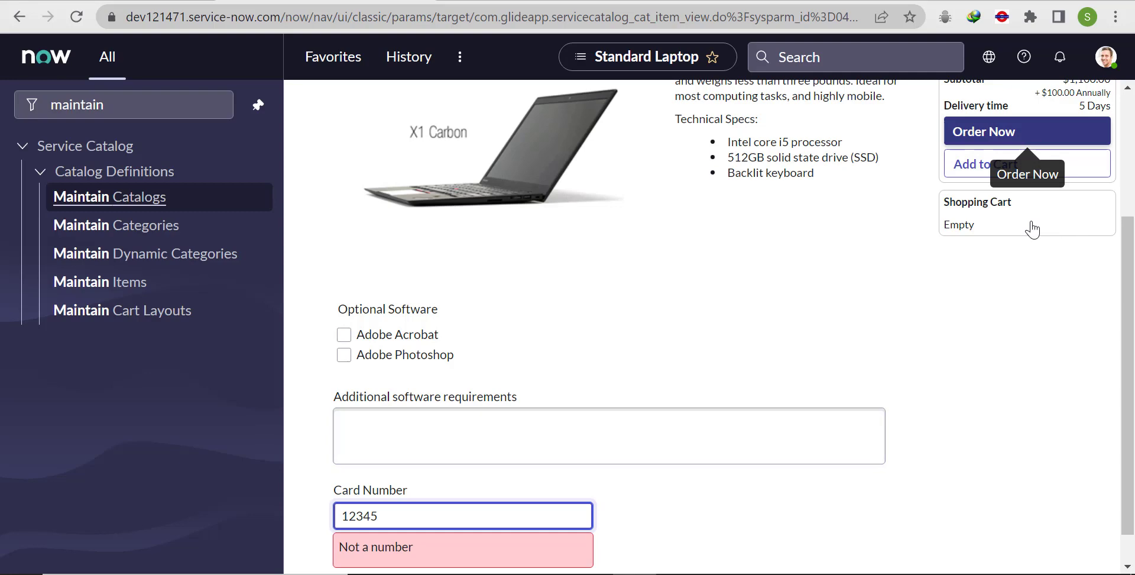
# Place the Standard Laptop test order and return to the Maintain Items list
pyautogui.click(982, 164)
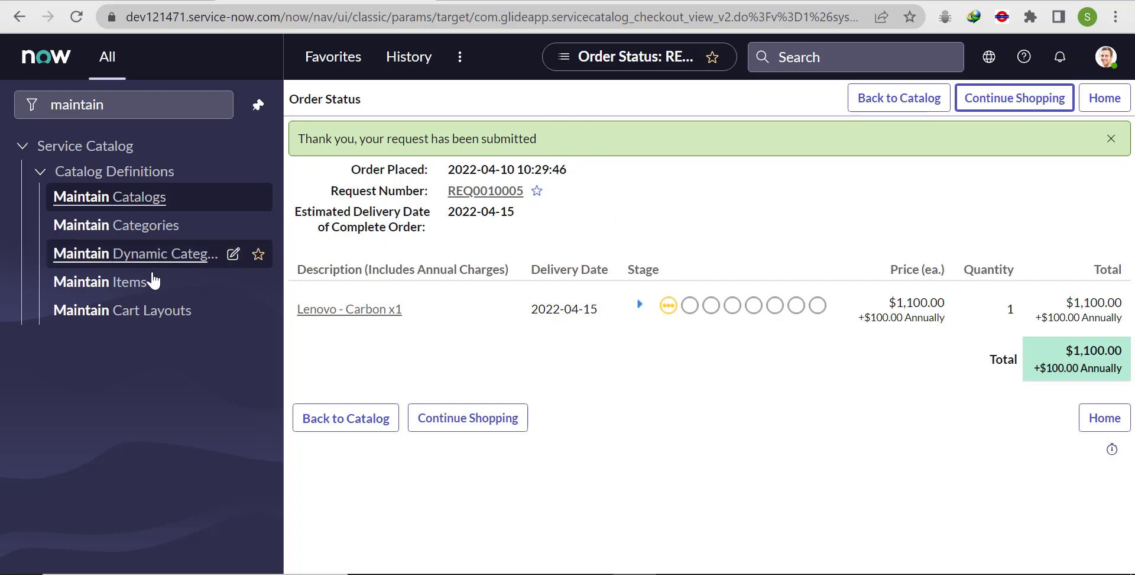
pyautogui.click(143, 287)
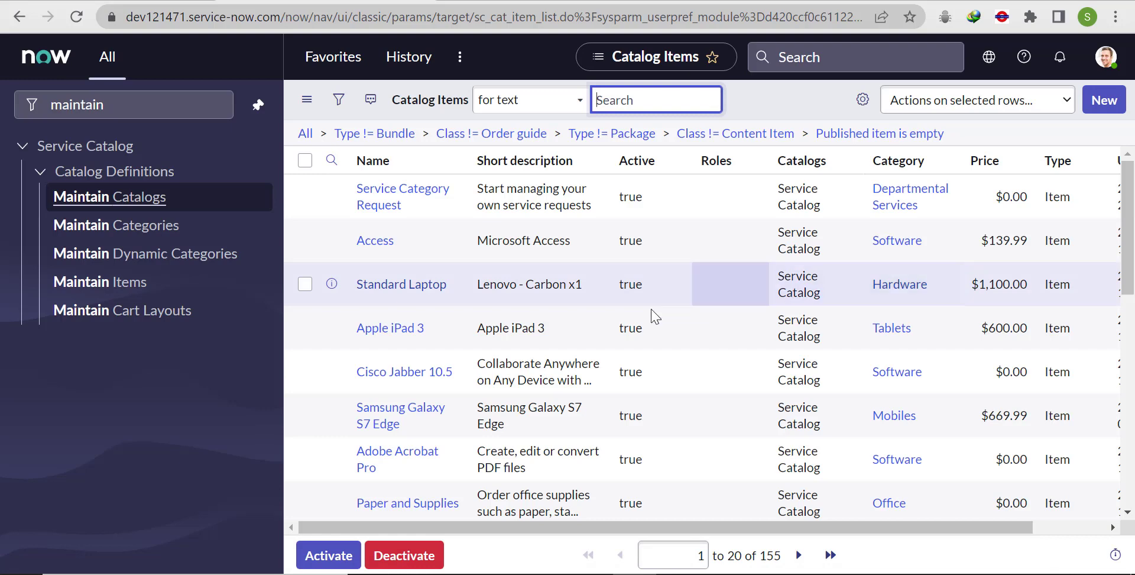
# Open Standard Laptop and view its empty Catalog Client Scripts related list
pyautogui.click(393, 290)
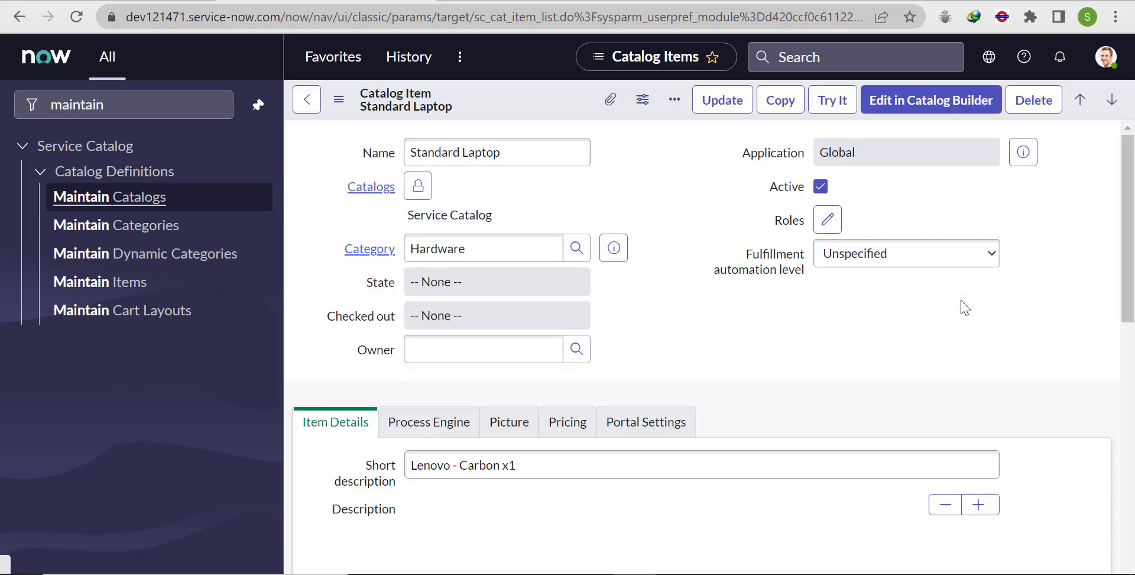
pyautogui.scroll(-5, 740, 378)
pyautogui.scroll(-10, 740, 371)
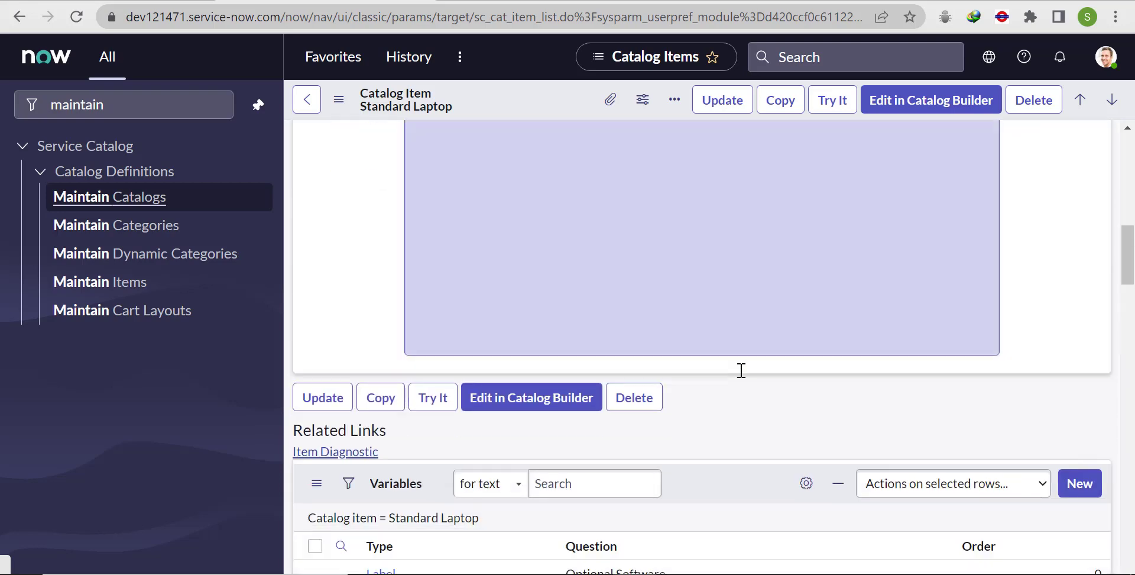
pyautogui.scroll(10, 597, 372)
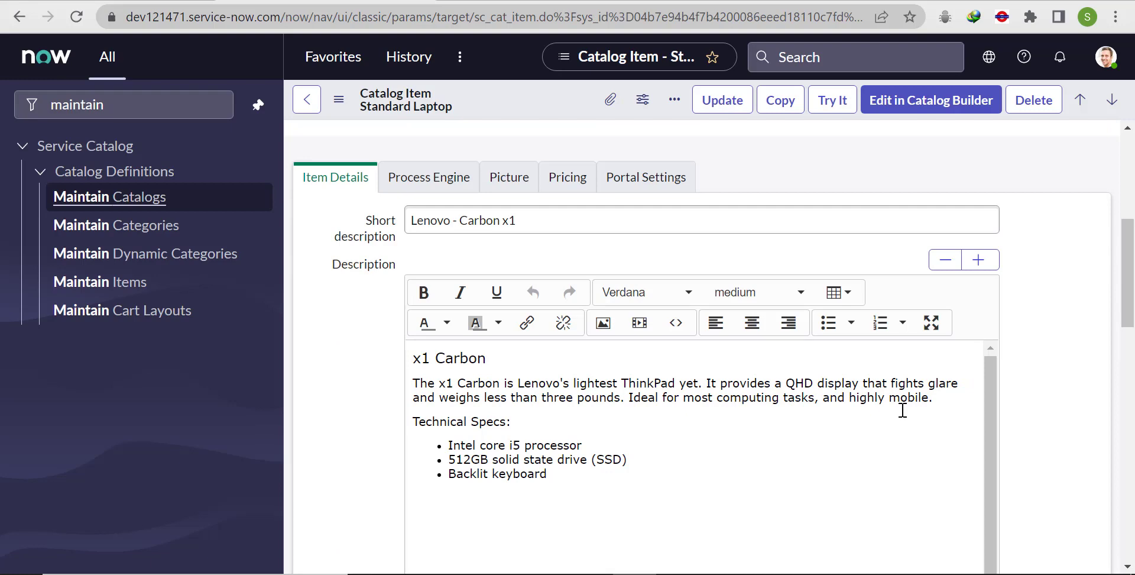
pyautogui.scroll(-10, 1080, 325)
pyautogui.scroll(-2, 1080, 325)
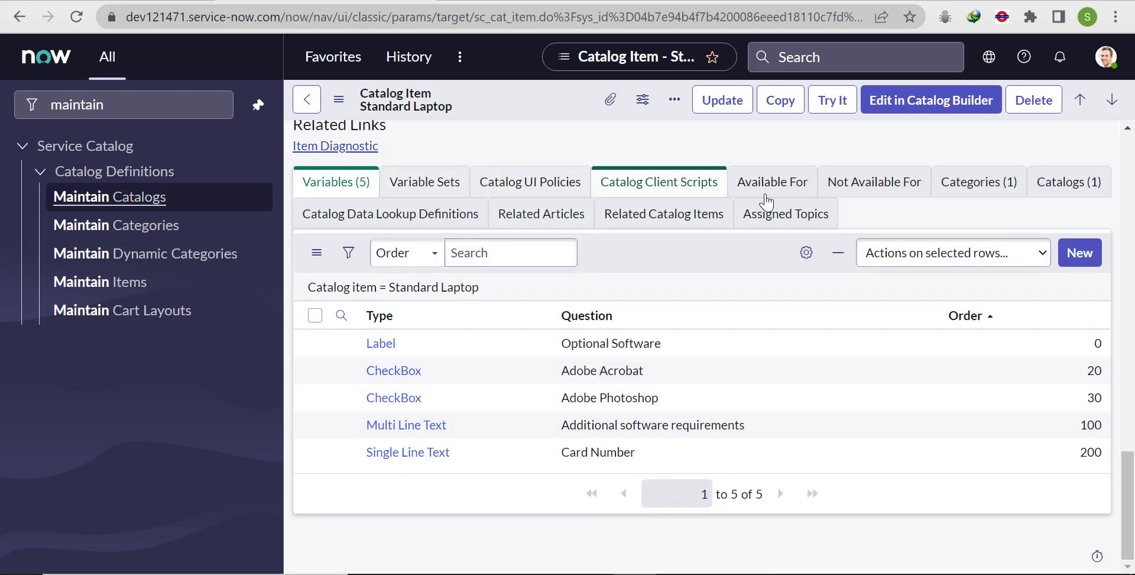
pyautogui.click(652, 191)
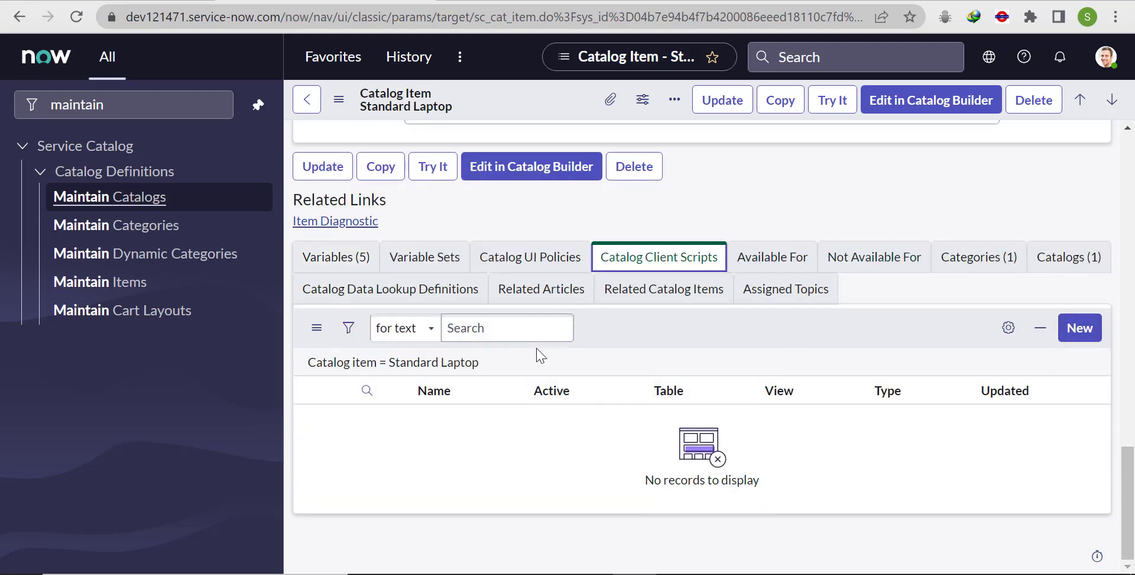
# Create client script 'Card Number Validation' with type onChange on variable card_number
pyautogui.click(1081, 329)
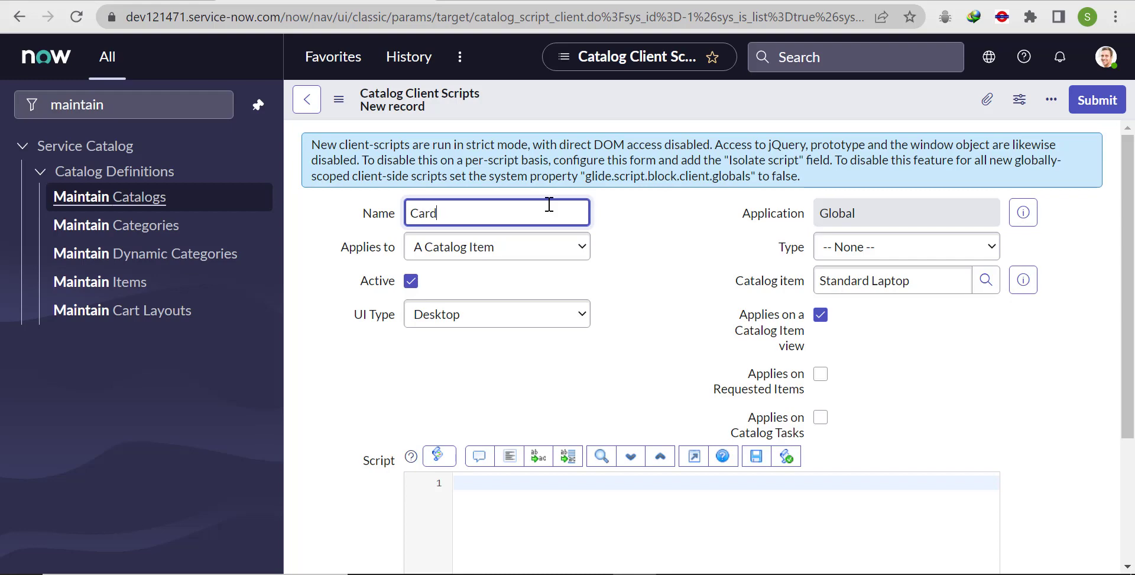
pyautogui.write('umber Validation')
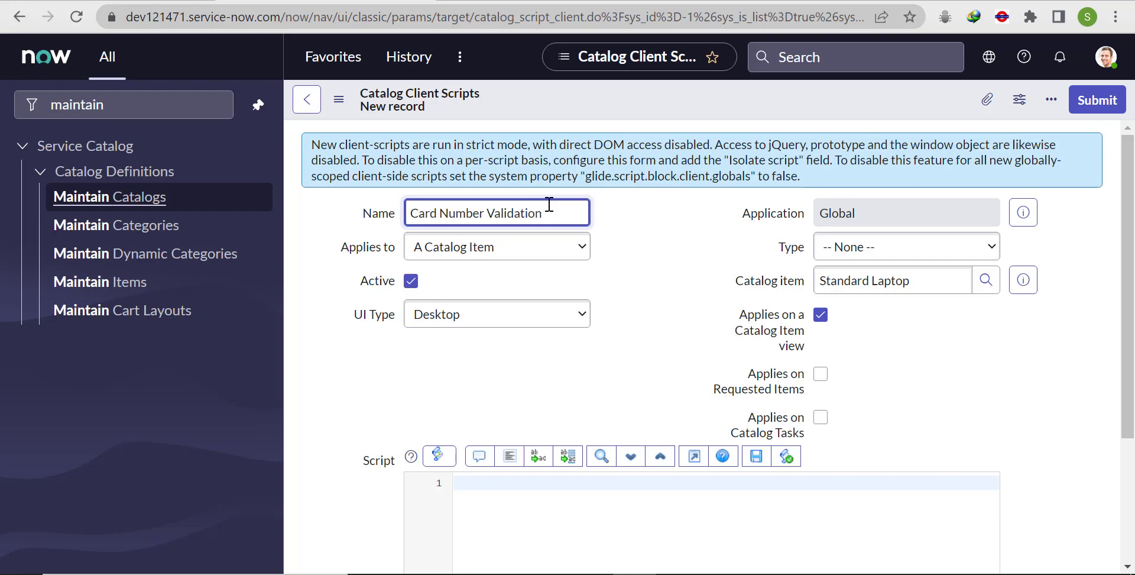
pyautogui.click(932, 258)
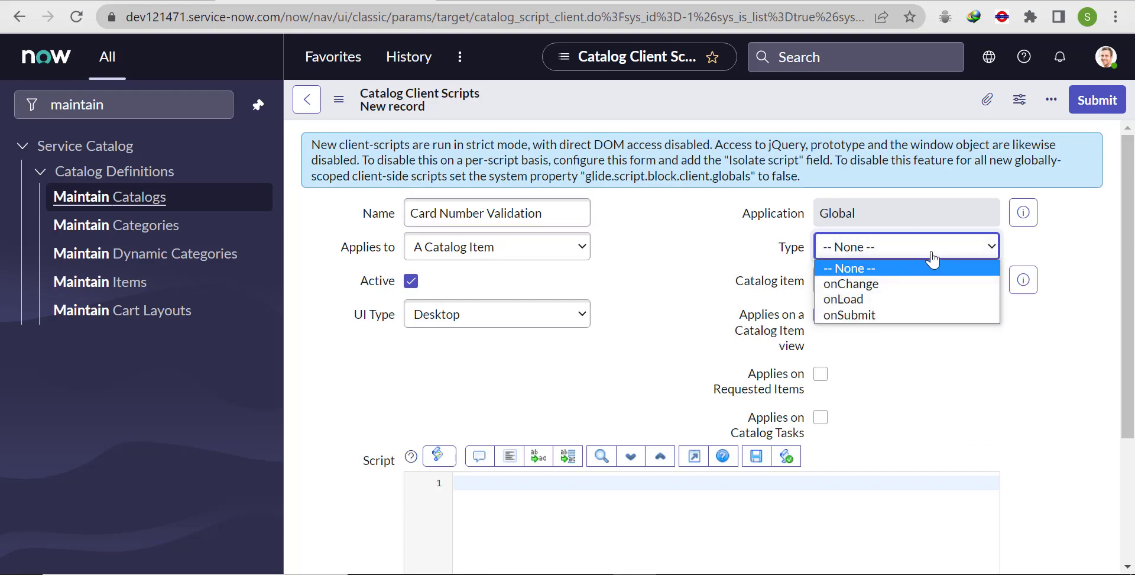
pyautogui.click(908, 285)
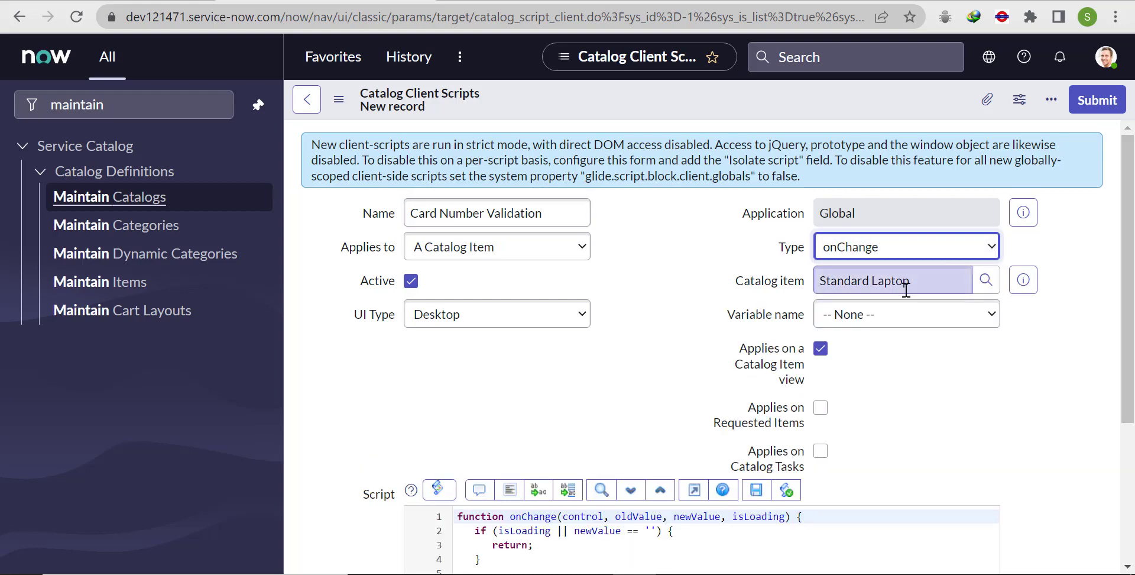
pyautogui.click(912, 322)
pyautogui.click(896, 366)
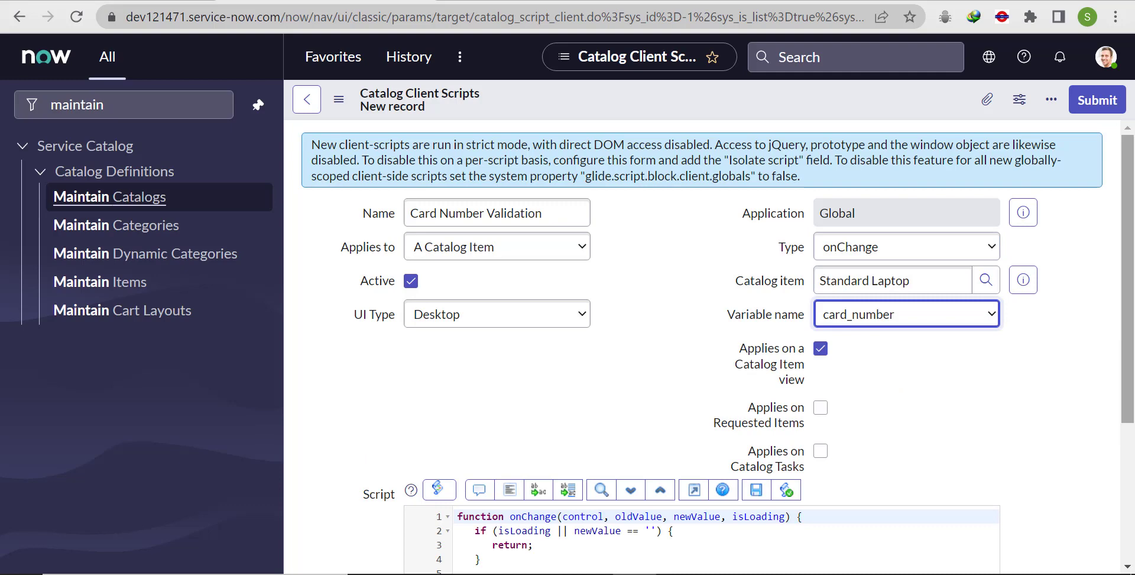
pyautogui.scroll(-3, 848, 396)
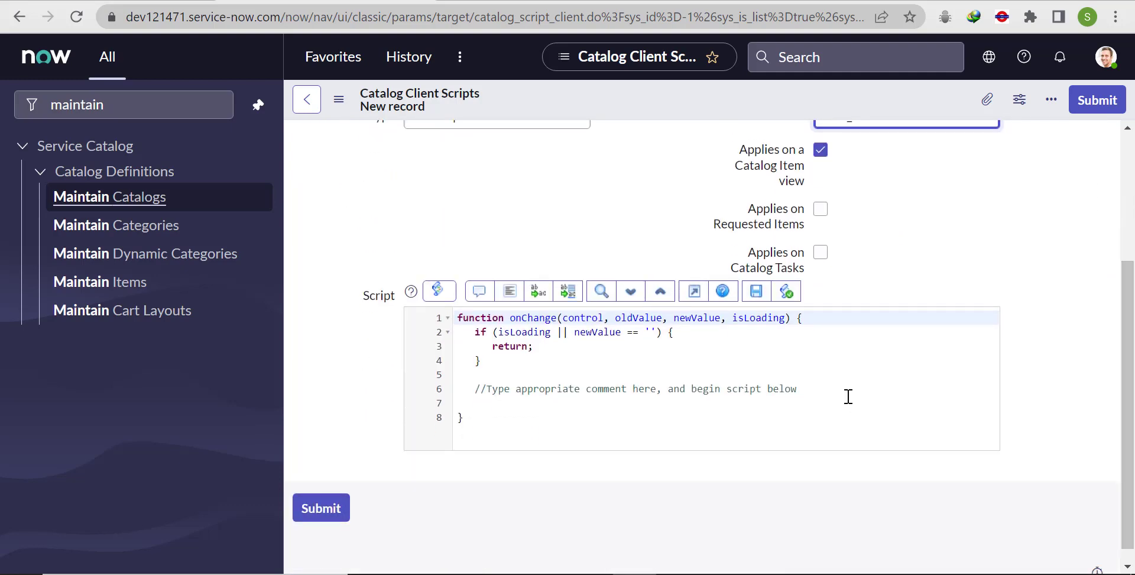
# Add an if(newValue.length != 16) block with braces after the template comment
pyautogui.click(829, 387)
pyautogui.press('Return')
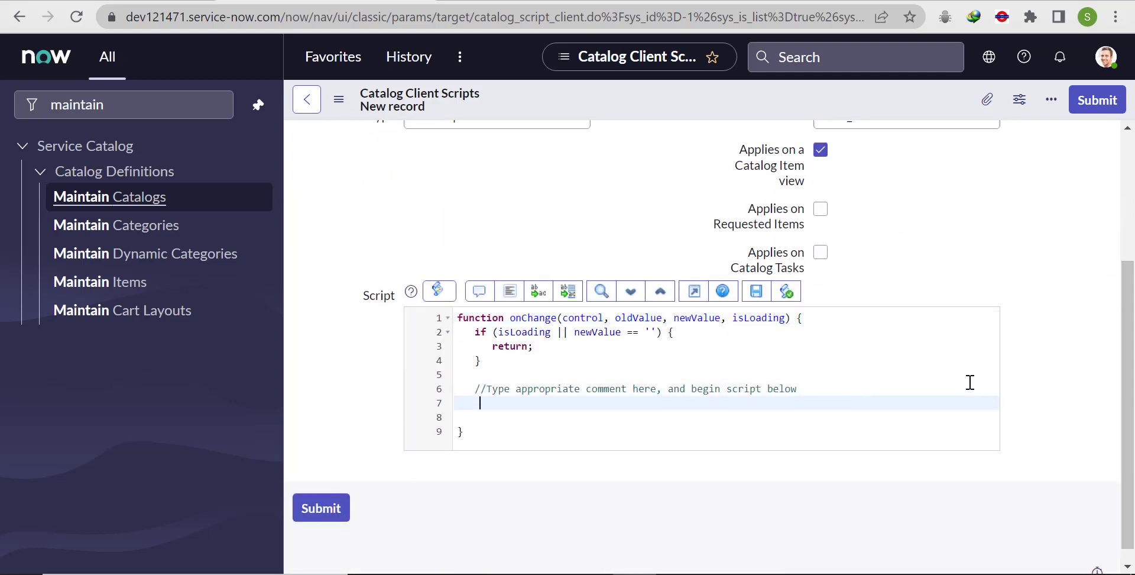
pyautogui.write('if(newValue.length')
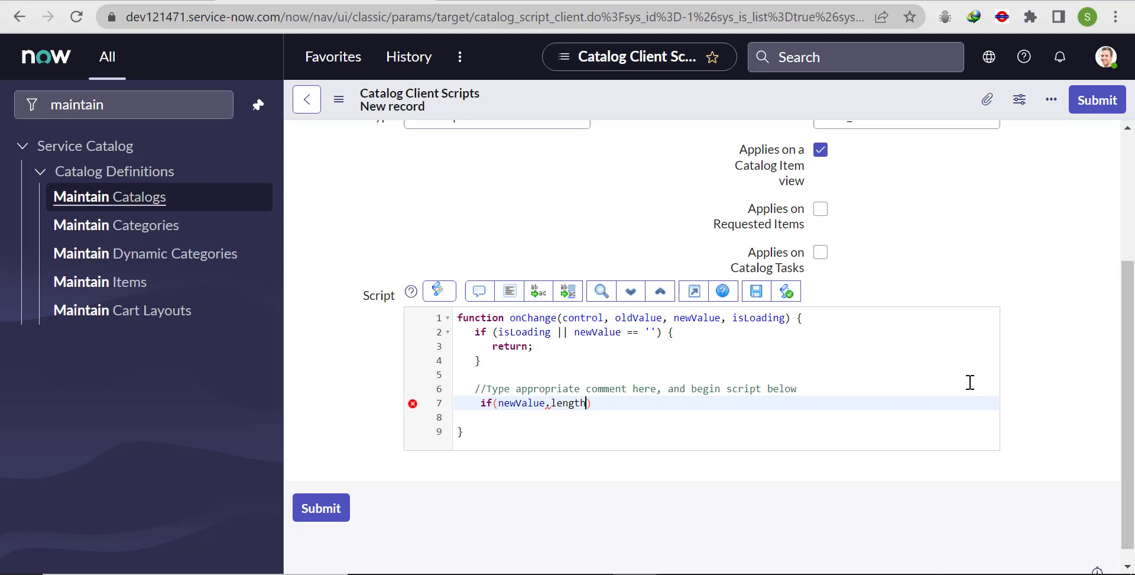
pyautogui.write(' != 16')
pyautogui.press('Return')
pyautogui.write('{')
pyautogui.press('Return')
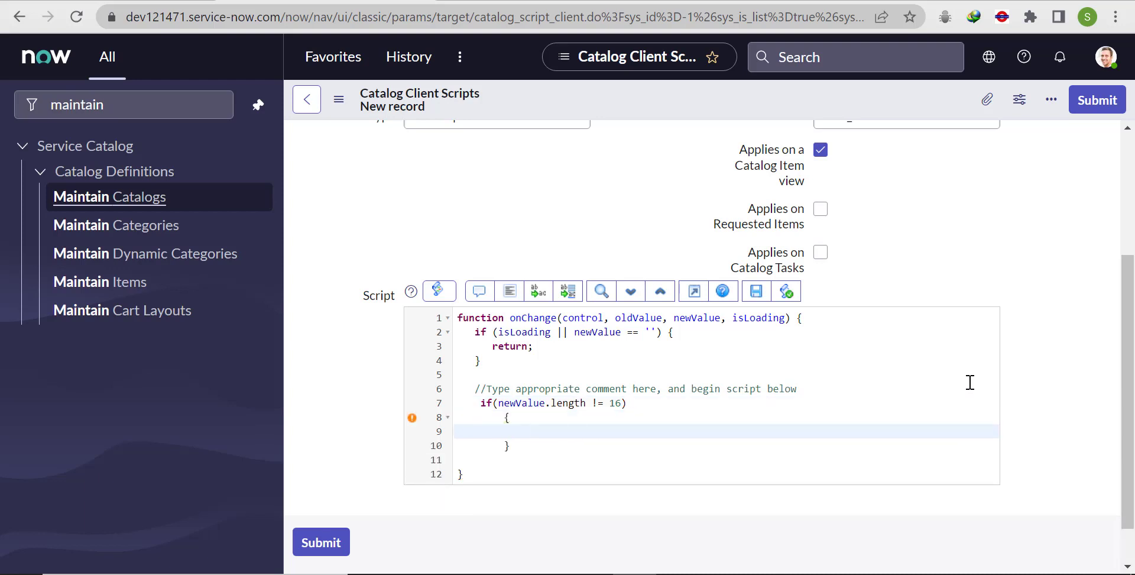
# Inside the block, call g_form.addErrorMessage with 'Please enter valid card number'
pyautogui.write('g_form.get')
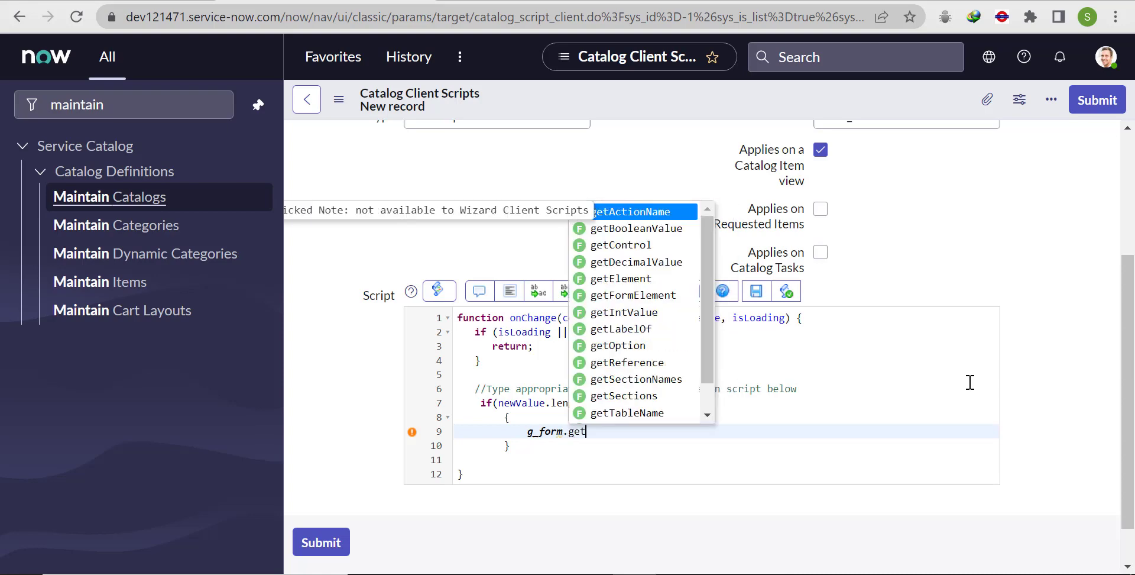
pyautogui.press('BackSpace')
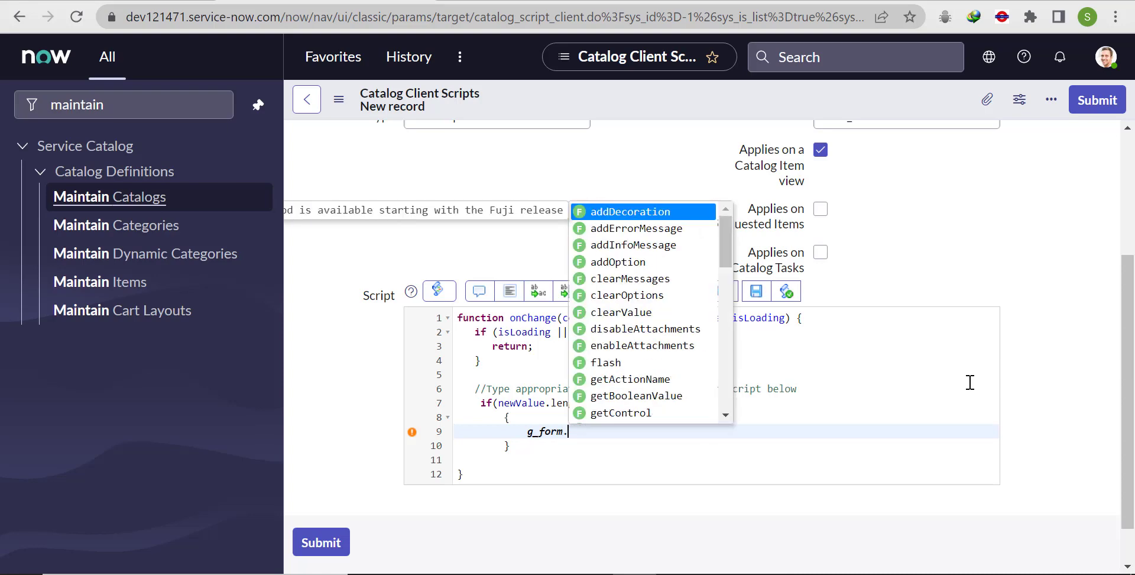
pyautogui.write('ad')
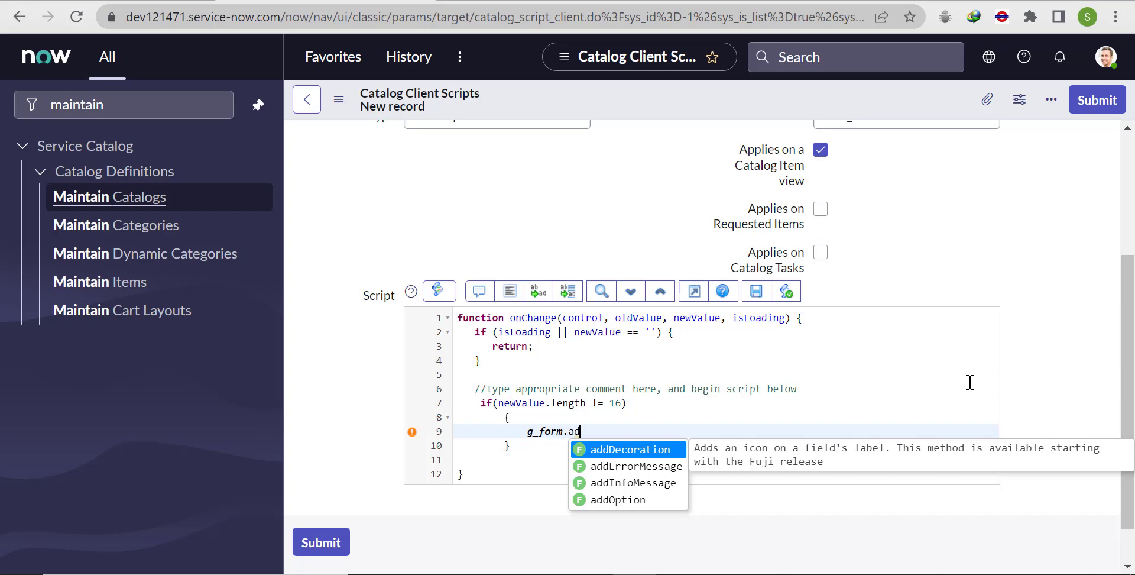
pyautogui.press('Down')
pyautogui.press('Return')
pyautogui.write('"')
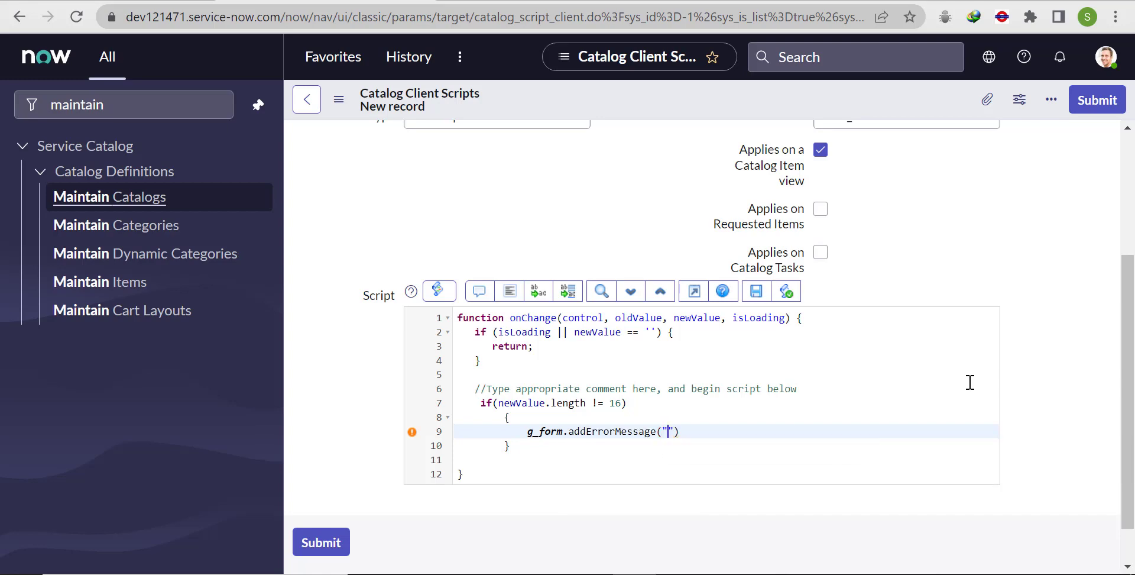
pyautogui.write('Please enter validacard ')
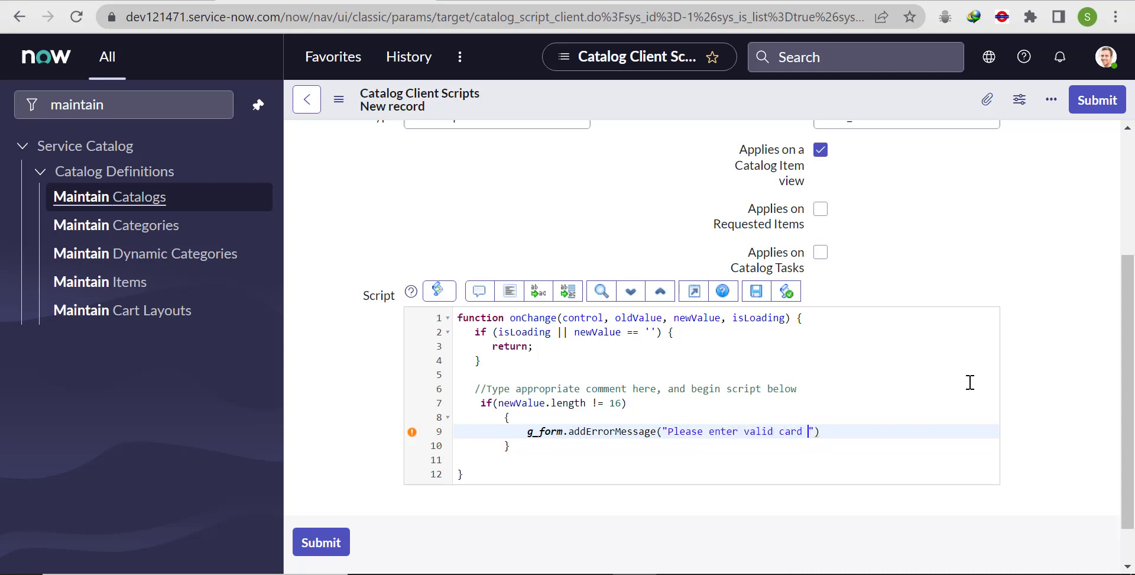
pyautogui.write('number"')
# Save the client script, then order Standard Laptop with a six-digit card number to trigger the error
pyautogui.click(1084, 102)
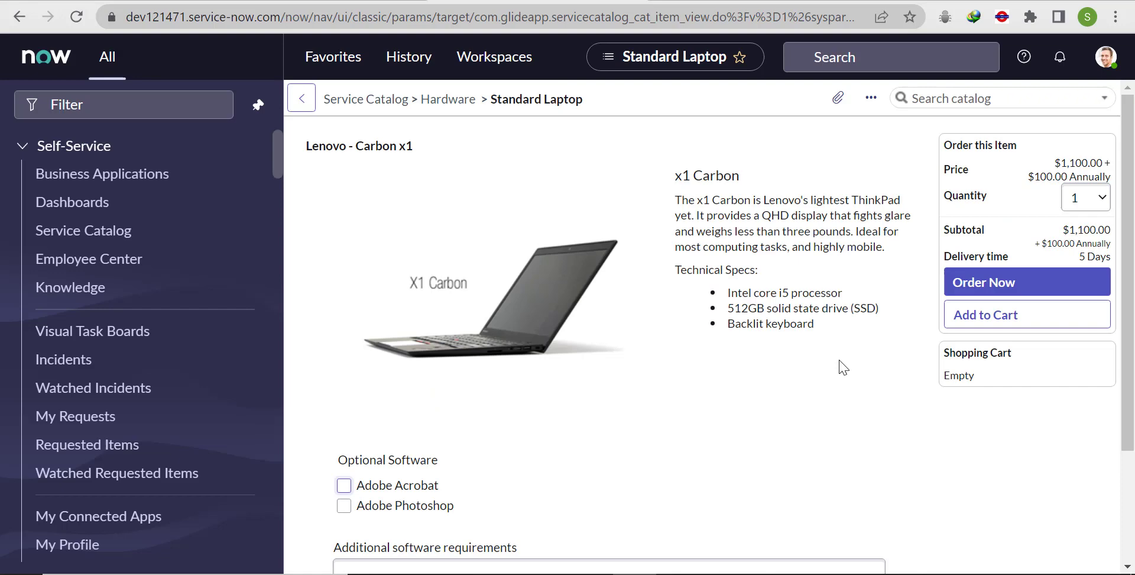
pyautogui.scroll(-3, 1107, 454)
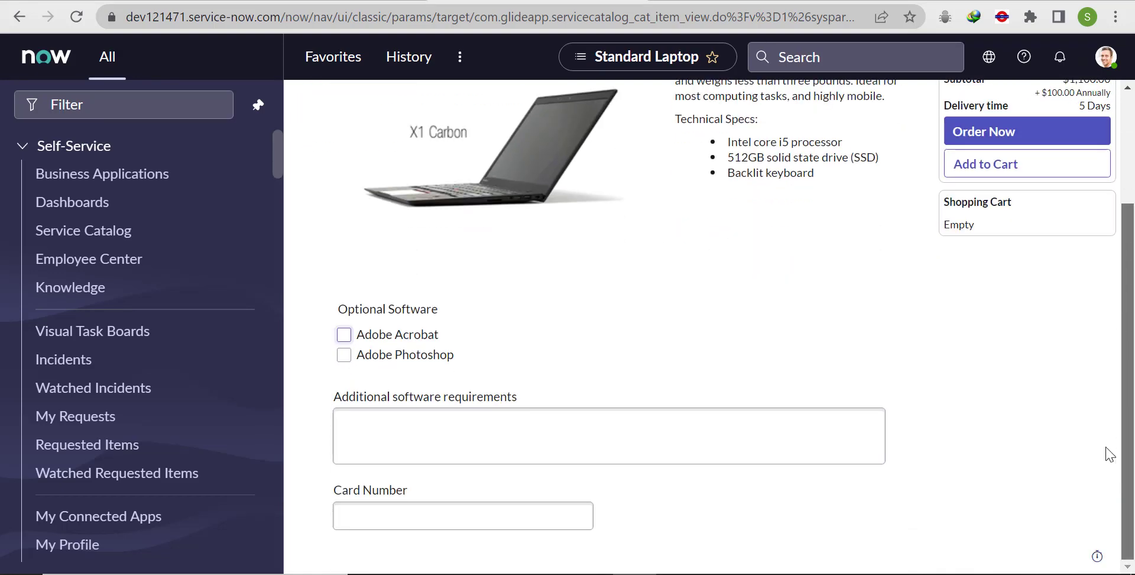
pyautogui.click(394, 523)
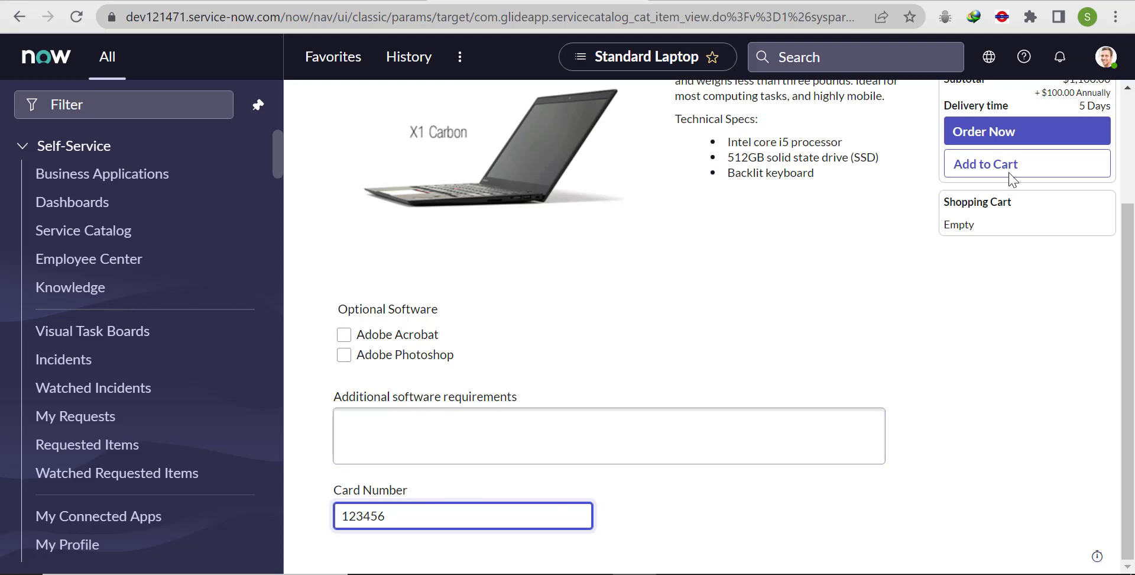
pyautogui.click(1002, 135)
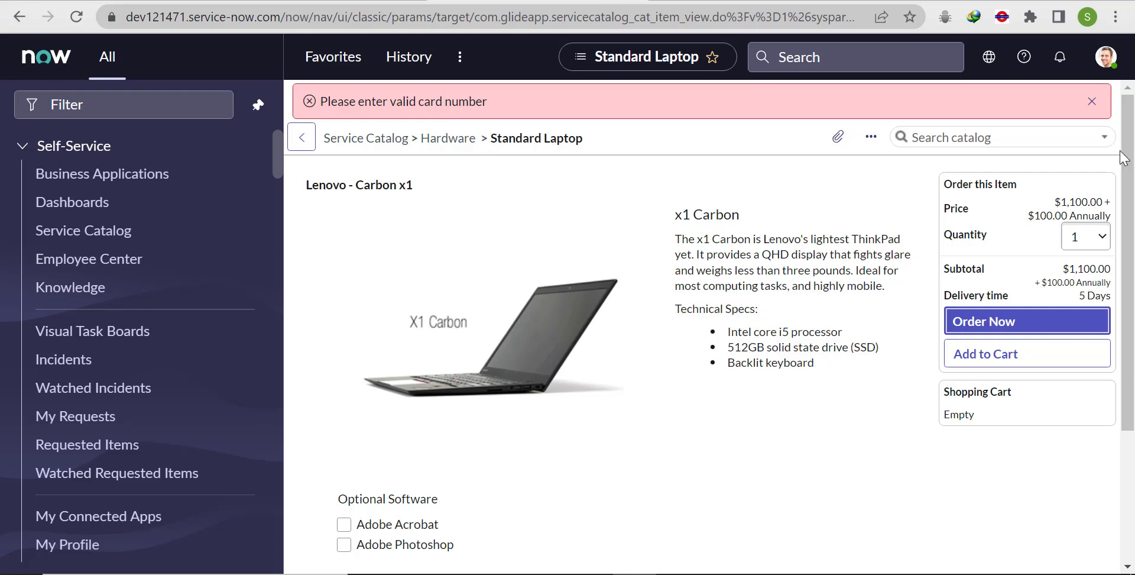
# Dismiss the error, replace the Card Number with a 16-digit value, and place the order
pyautogui.click(1094, 102)
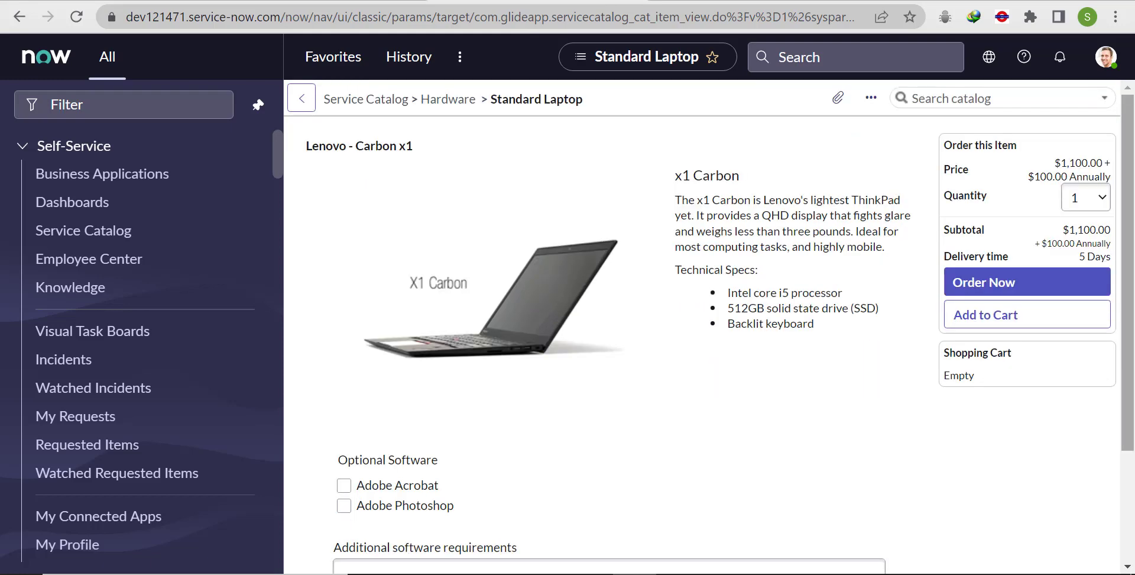
pyautogui.click(1128, 493)
pyautogui.click(431, 506)
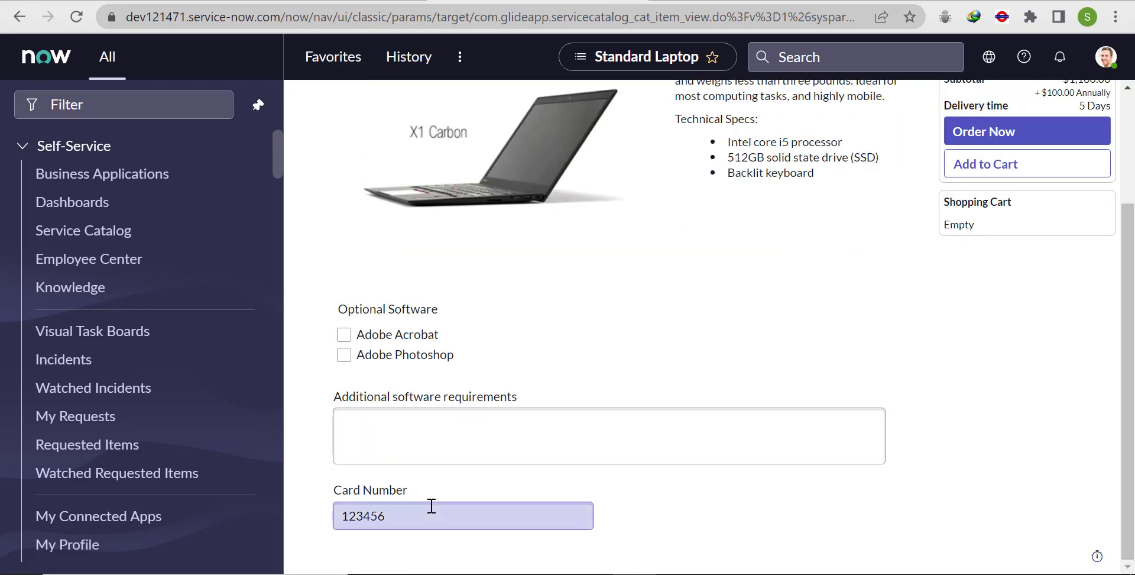
pyautogui.doubleClick(421, 514)
pyautogui.write('1234567')
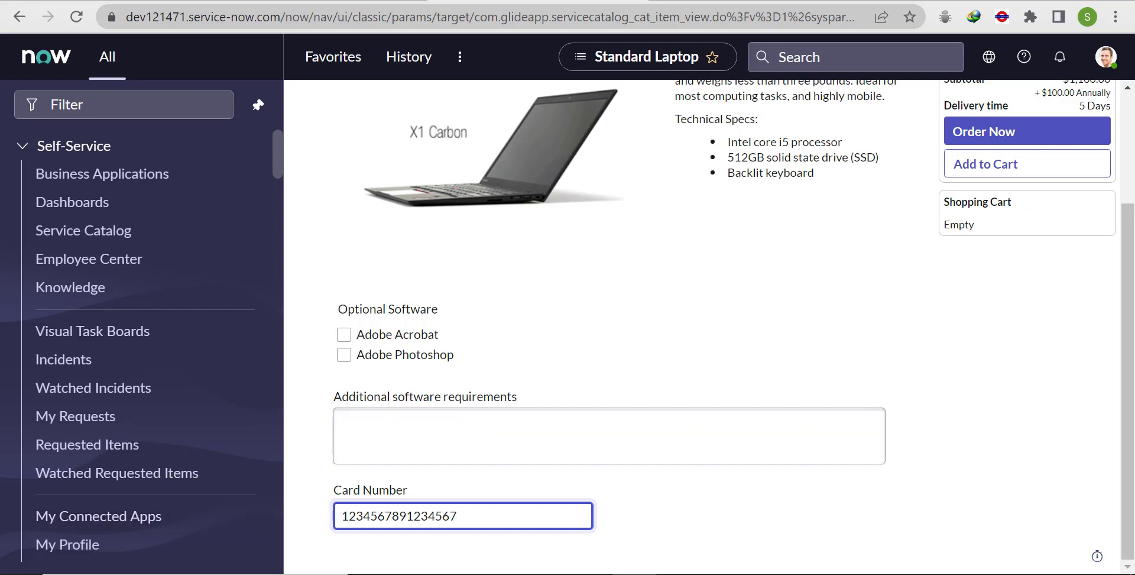
pyautogui.scroll(1, 733, 321)
pyautogui.scroll(2, 1005, 284)
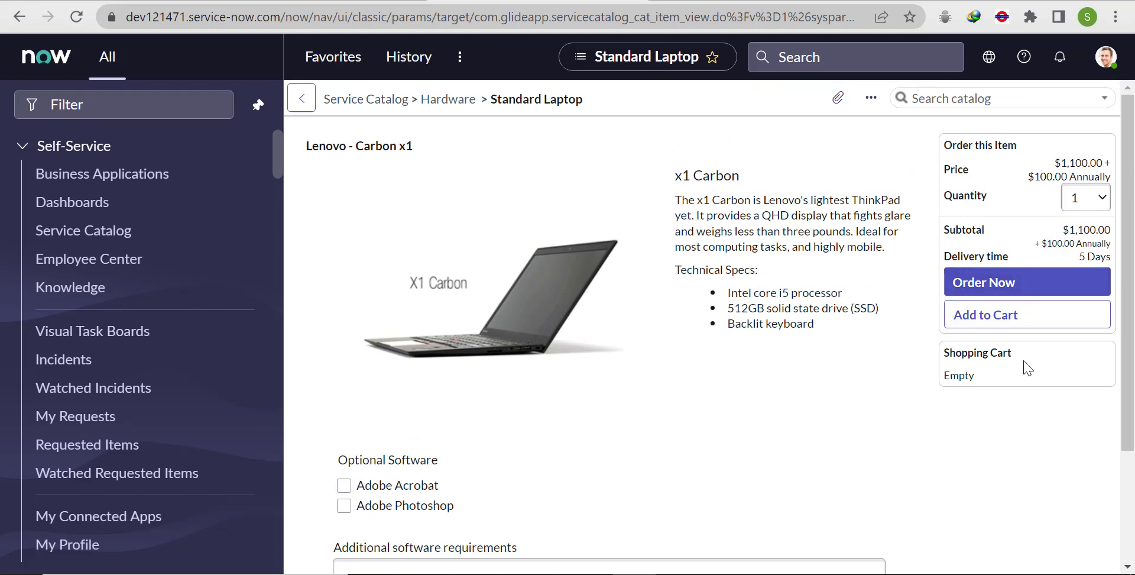
pyautogui.click(1023, 283)
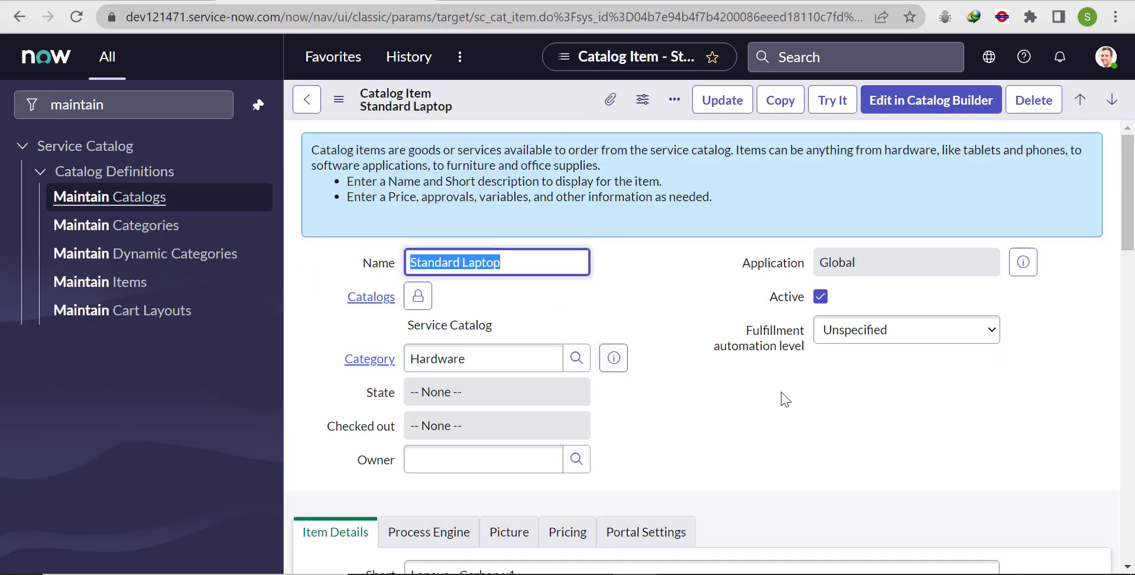
# Check the Card Number variable's Type Specifications from the Variables list, then return to Standard Laptop
pyautogui.scroll(-10, 783, 399)
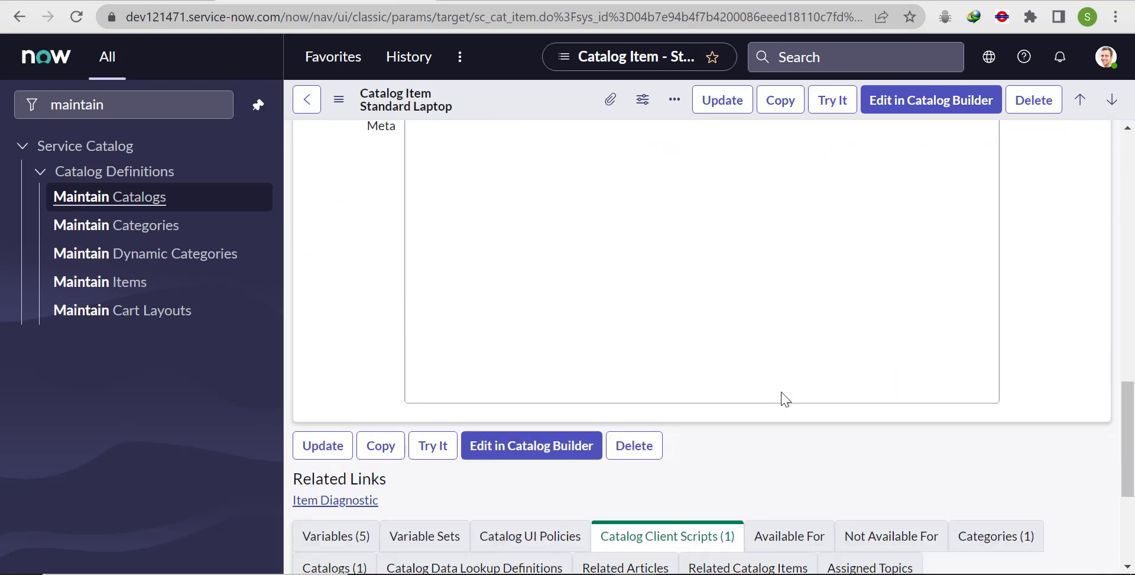
pyautogui.scroll(-4, 783, 399)
pyautogui.click(336, 291)
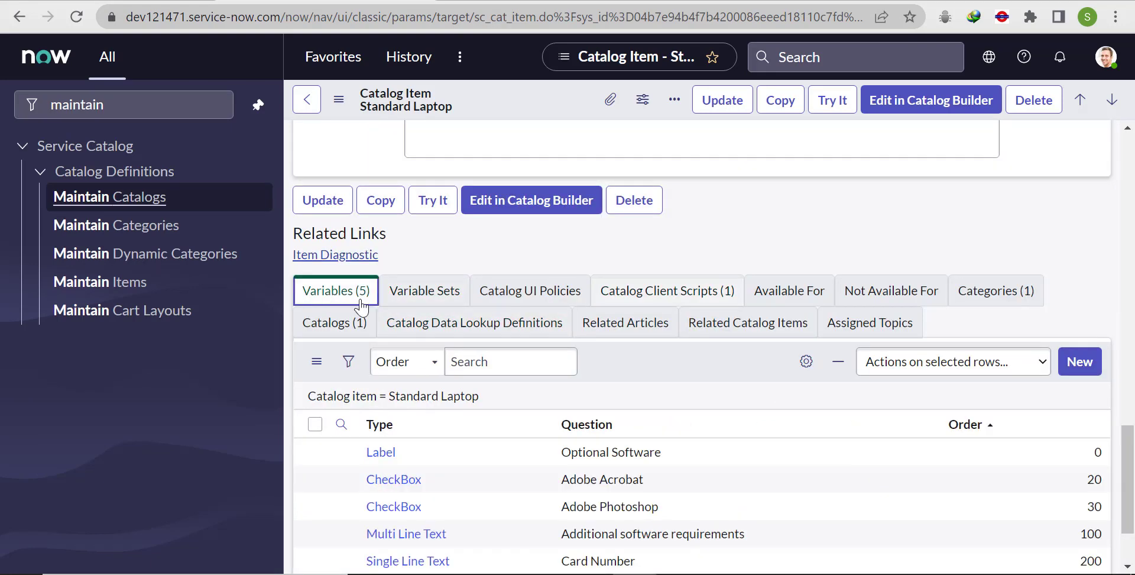
pyautogui.scroll(-2, 846, 431)
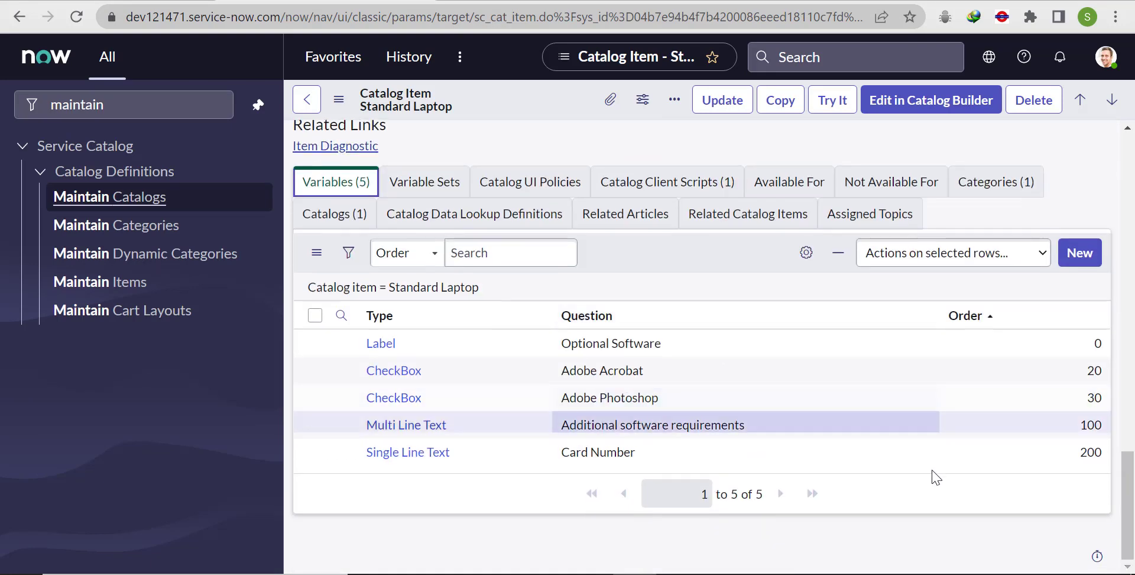
pyautogui.click(390, 455)
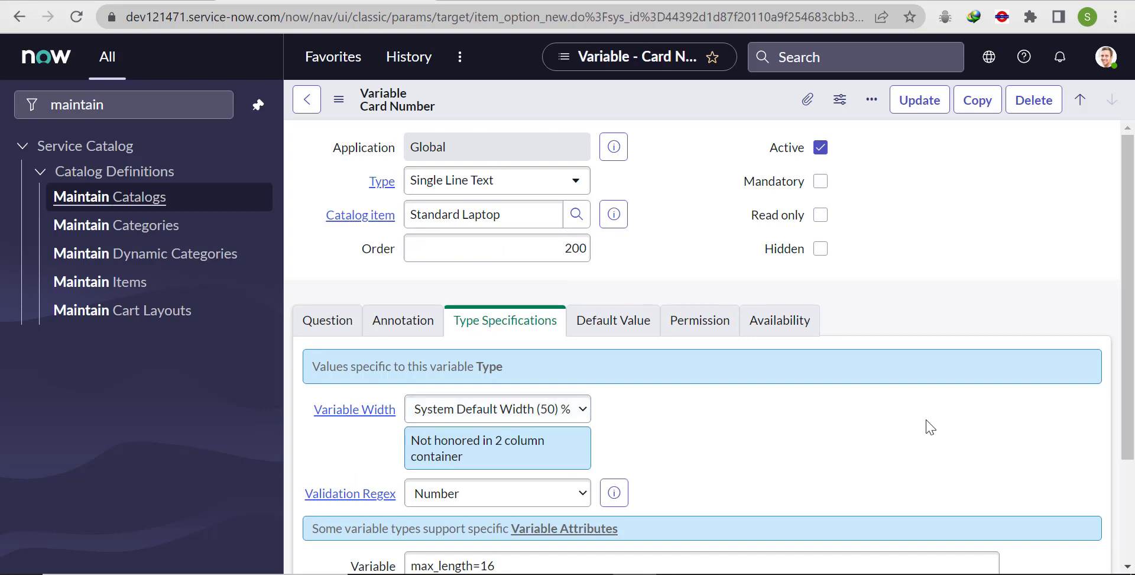
pyautogui.scroll(-2, 925, 427)
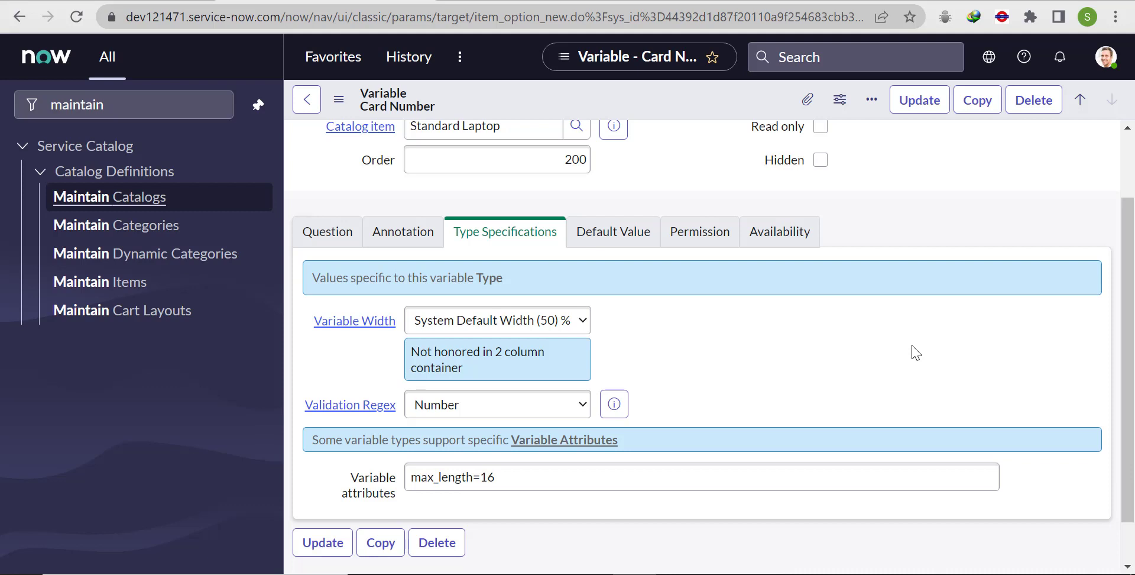
pyautogui.click(20, 17)
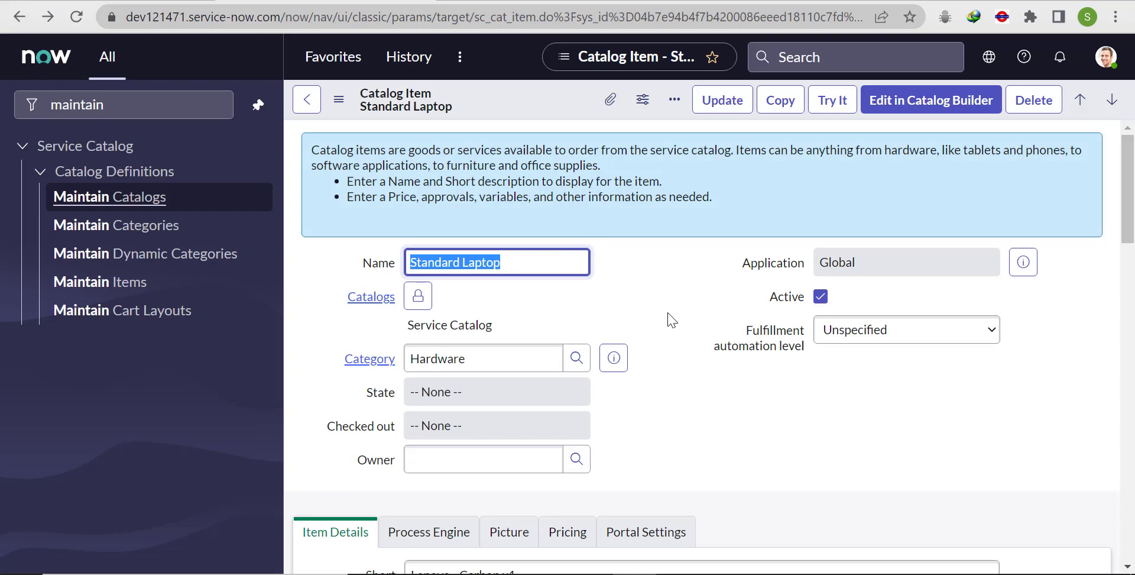
pyautogui.scroll(-10, 672, 319)
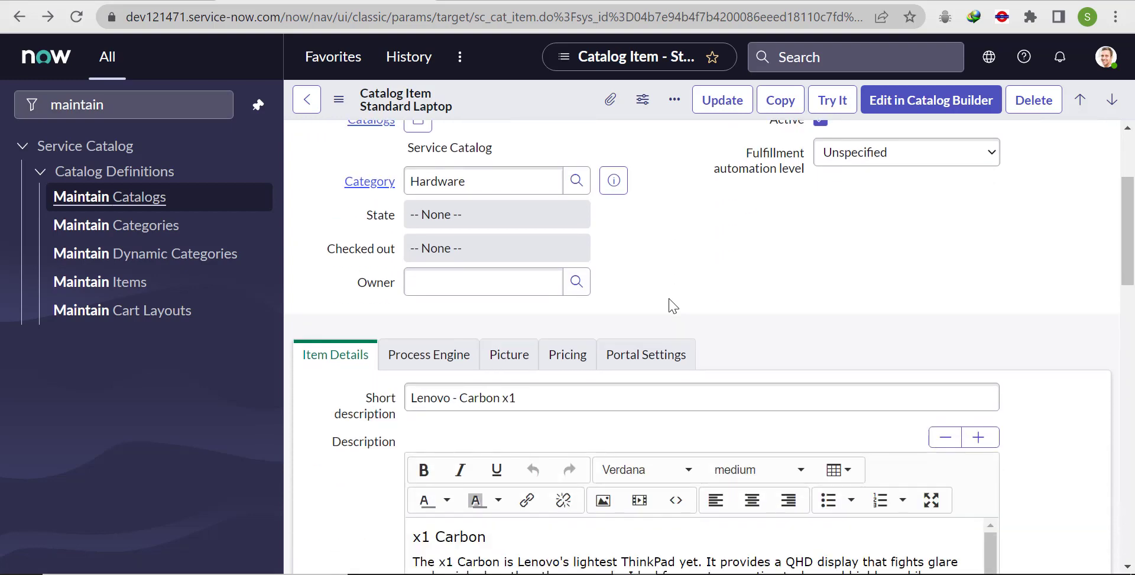
pyautogui.scroll(-1, 672, 305)
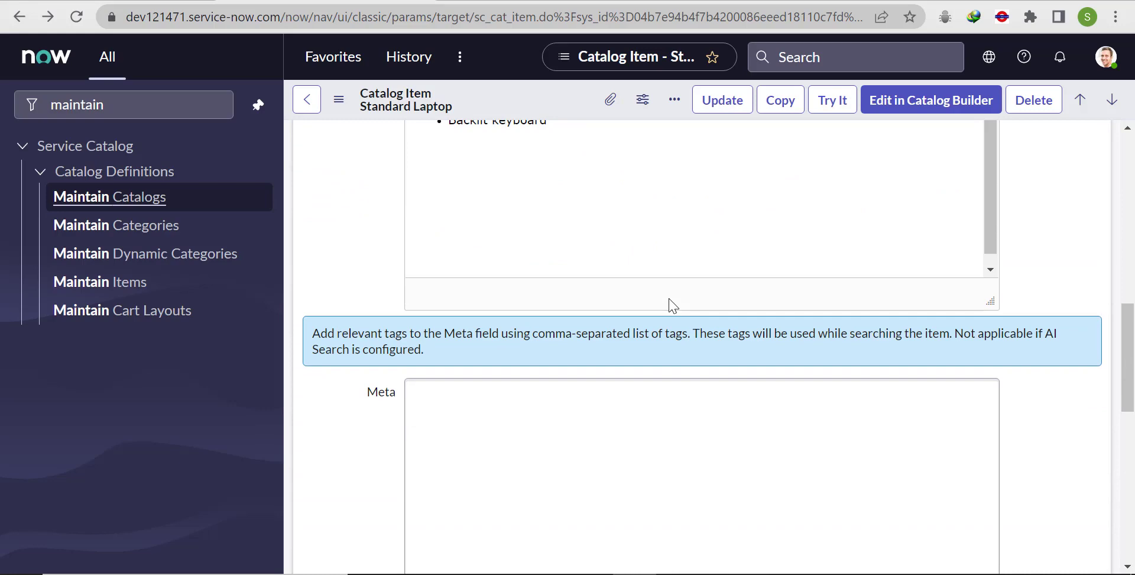